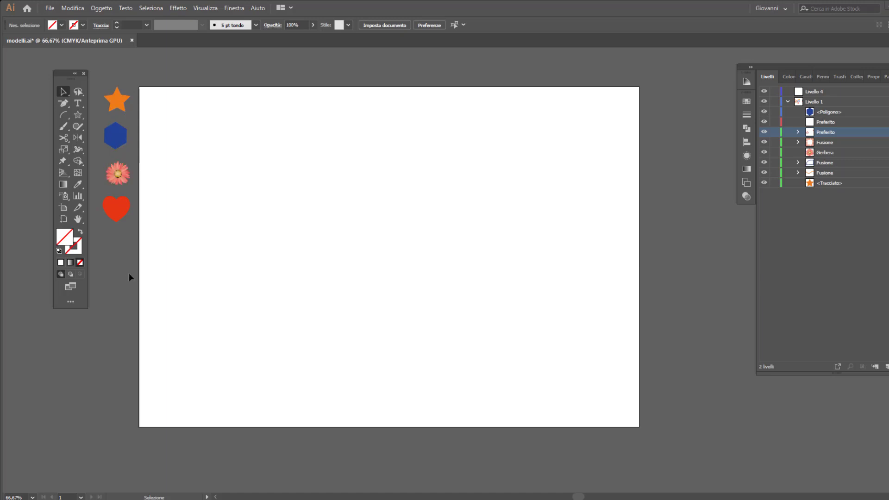
# Place a copy of the orange star sample near the artboard's top-left
pyautogui.click(119, 143)
pyautogui.click(115, 204)
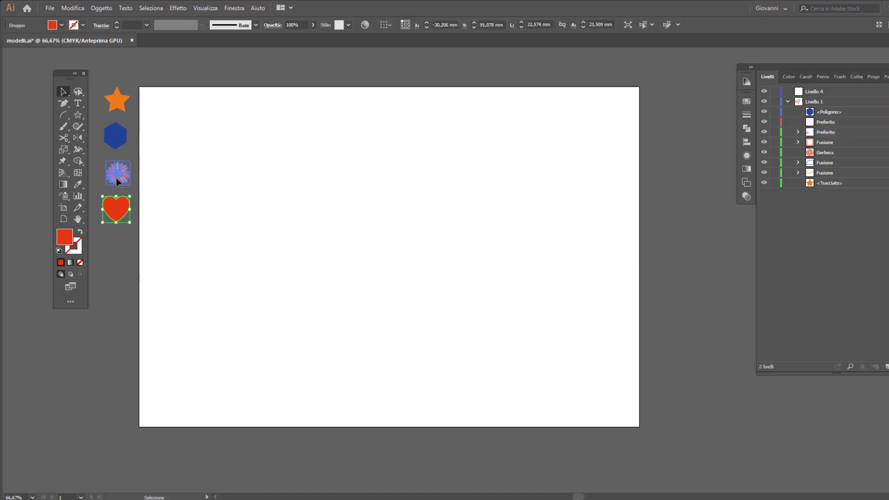
pyautogui.click(116, 226)
pyautogui.click(118, 103)
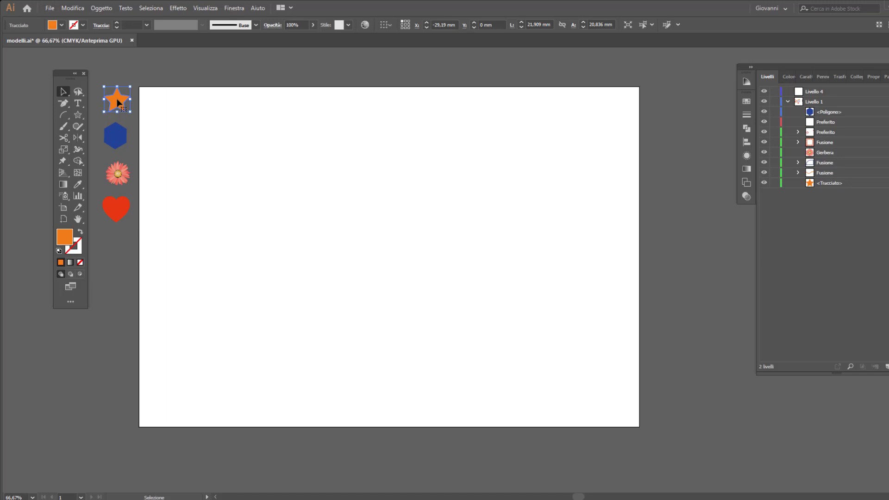
pyautogui.keyDown('alt'); pyautogui.moveTo(117, 102); pyautogui.dragTo(195, 115); pyautogui.keyUp('alt')
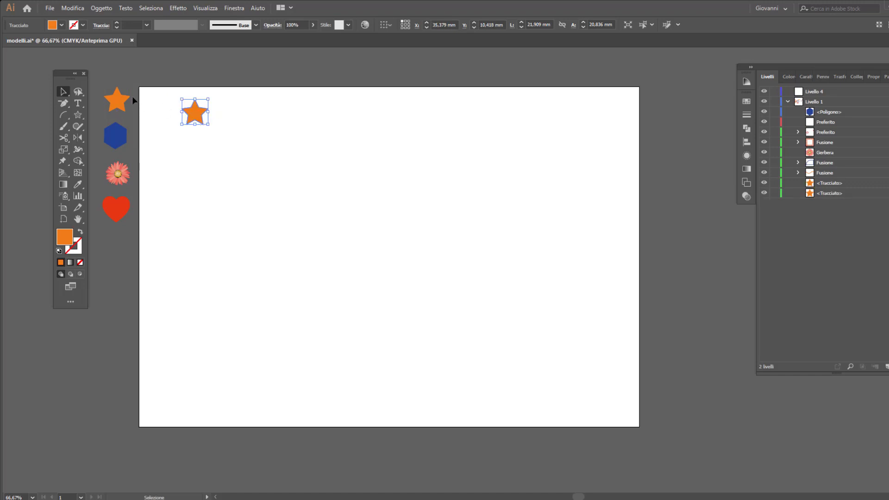
# Copy the star straight across to the top-right and select both stars
pyautogui.click(119, 106)
pyautogui.click(81, 8)
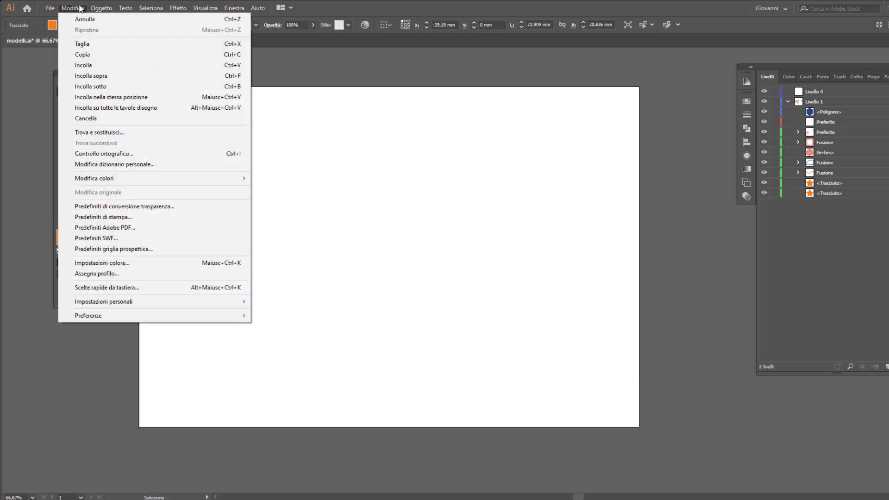
pyautogui.click(324, 180)
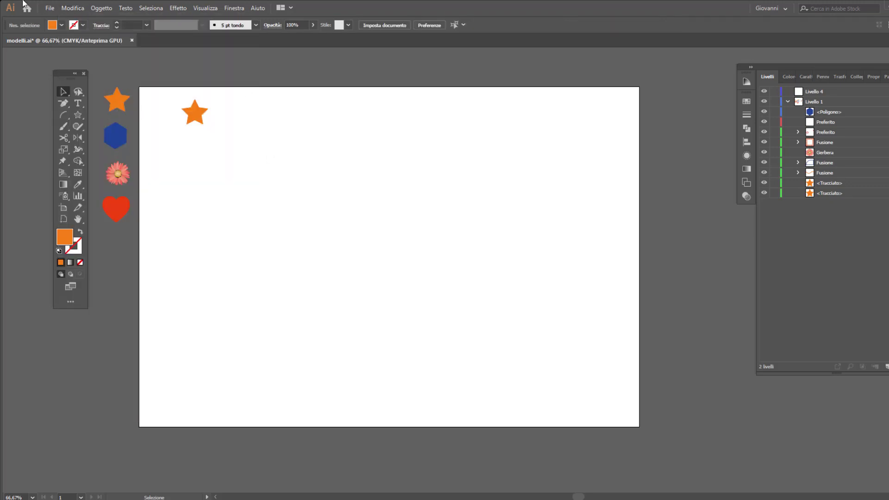
pyautogui.click(197, 115)
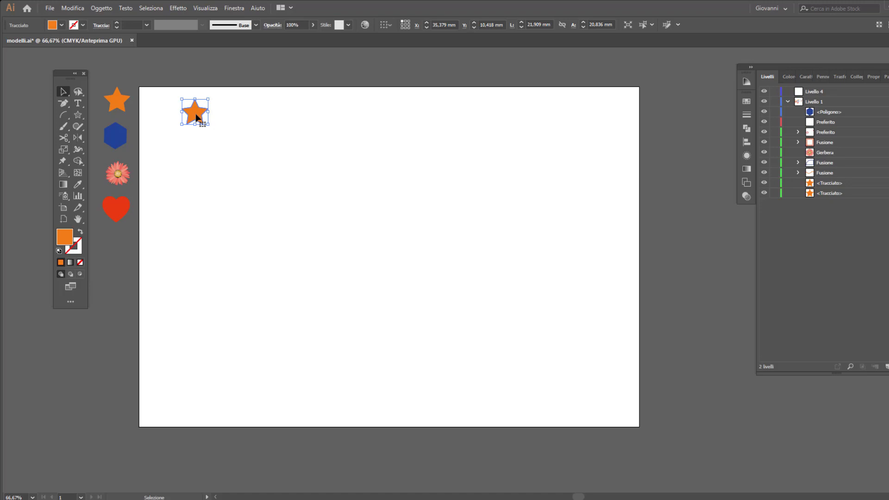
pyautogui.moveTo(198, 115); pyautogui.dragTo(553, 117)
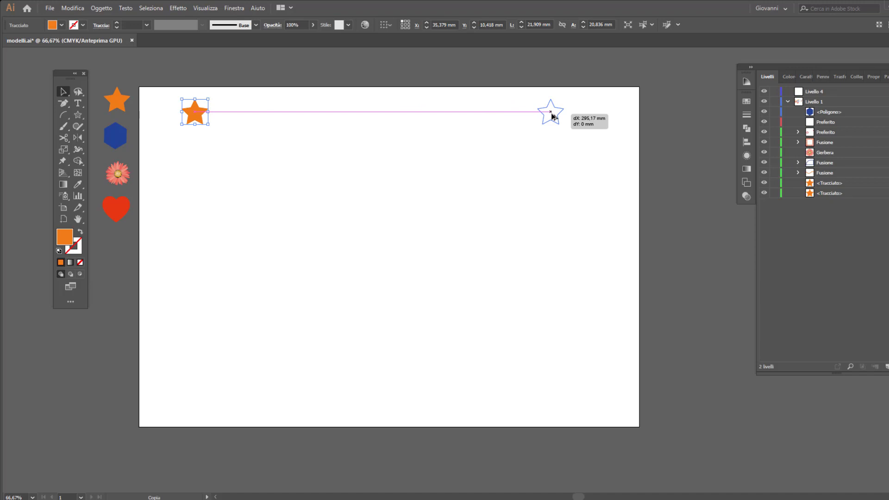
pyautogui.moveTo(552, 117); pyautogui.dragTo(552, 117)
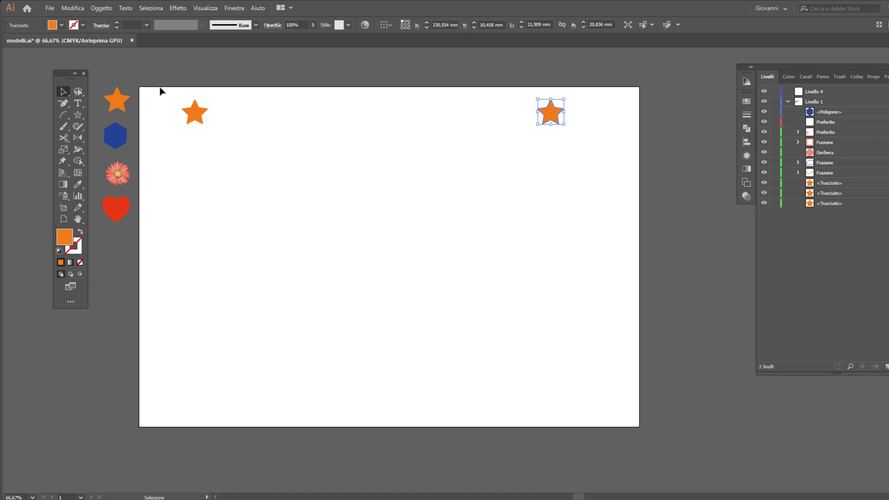
pyautogui.moveTo(158, 88)
pyautogui.mouseDown()
pyautogui.moveTo(285, 131)
pyautogui.moveTo(579, 146)
pyautogui.mouseUp()
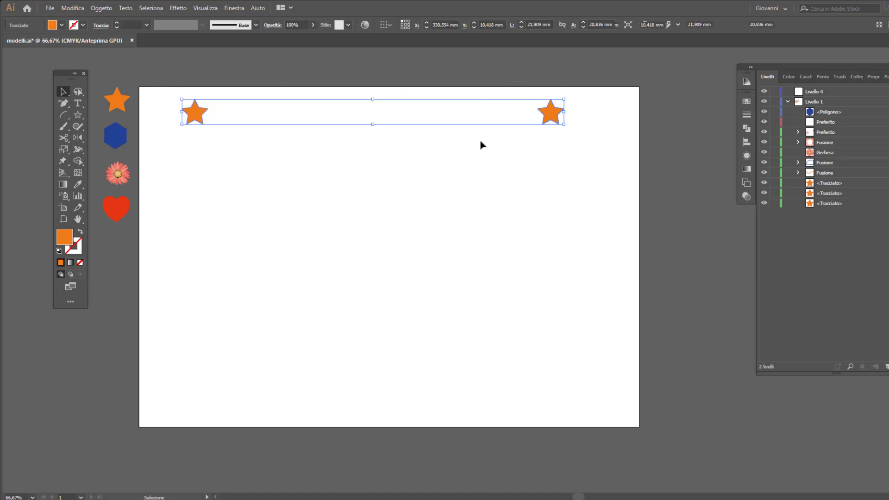
# Set blend options to 10 specified steps, then make the blend between the two stars
pyautogui.click(101, 8)
pyautogui.moveTo(167, 260)
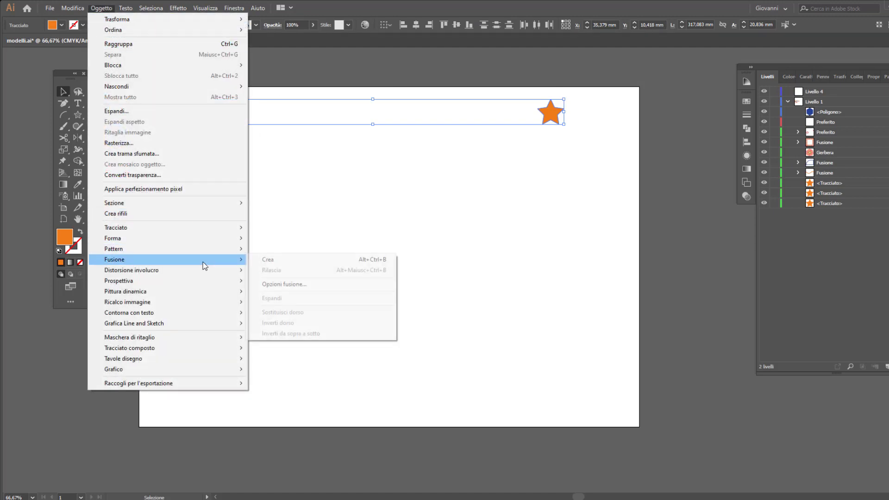
pyautogui.click(296, 284)
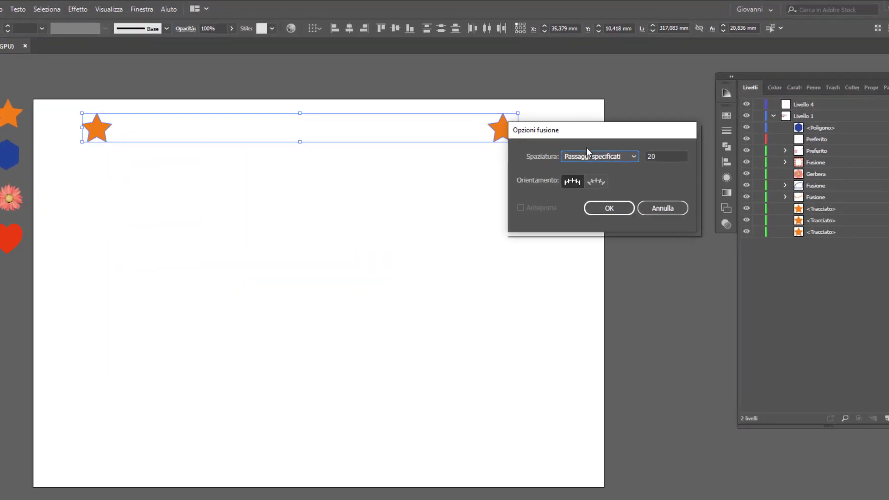
pyautogui.moveTo(513, 162); pyautogui.dragTo(415, 254)
pyautogui.click(442, 284)
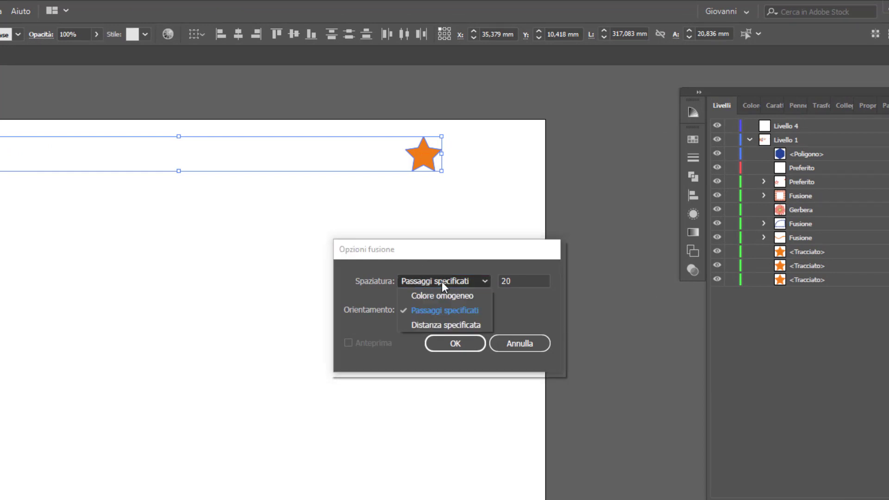
pyautogui.click(458, 280)
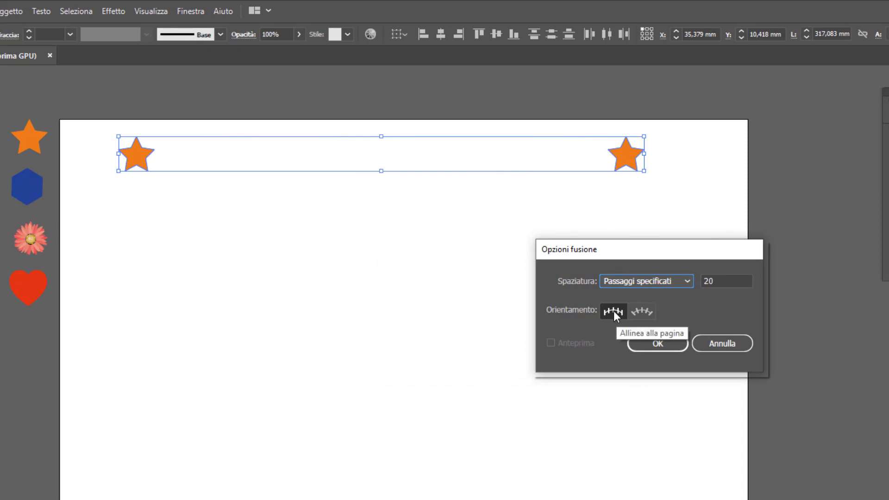
pyautogui.click(728, 281)
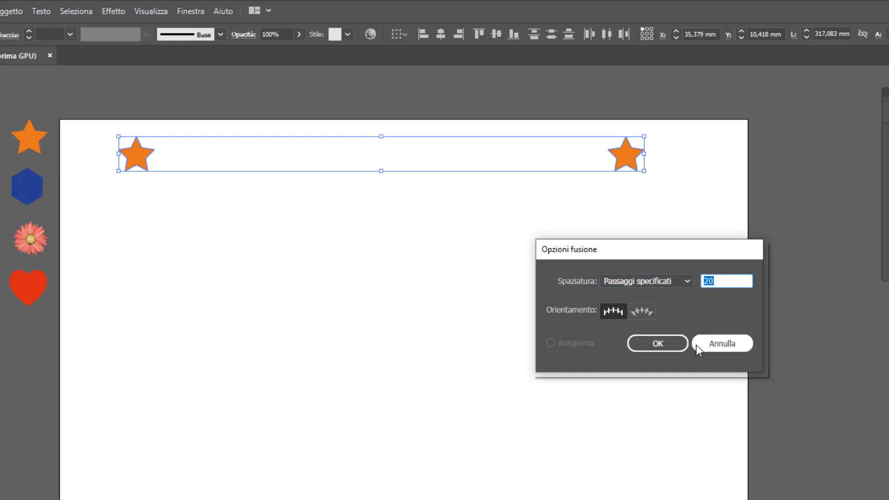
pyautogui.write('10')
pyautogui.click(667, 344)
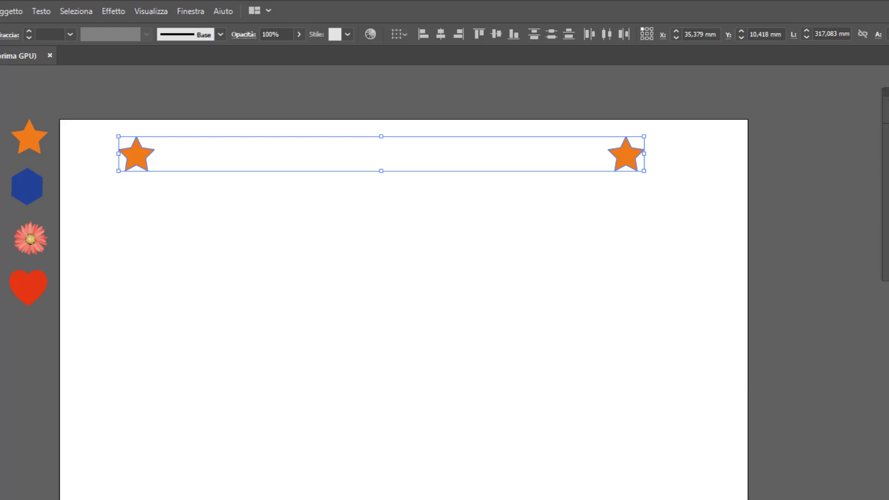
pyautogui.click(81, 10)
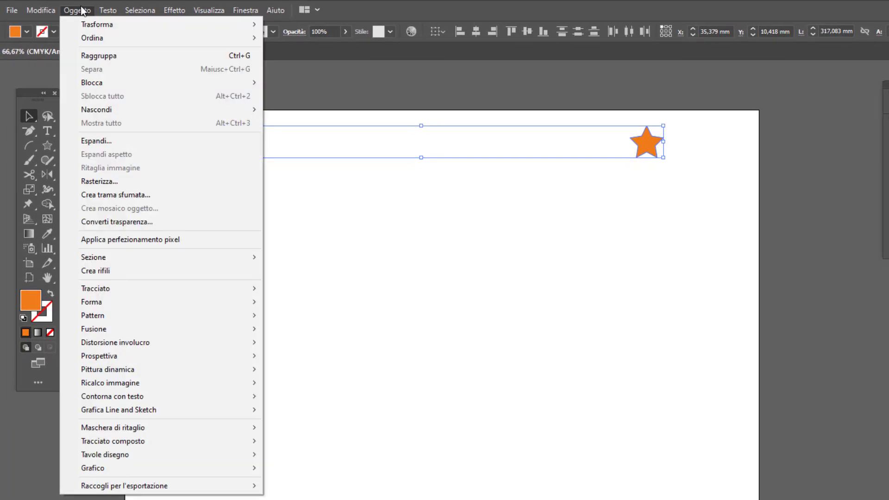
pyautogui.moveTo(160, 329)
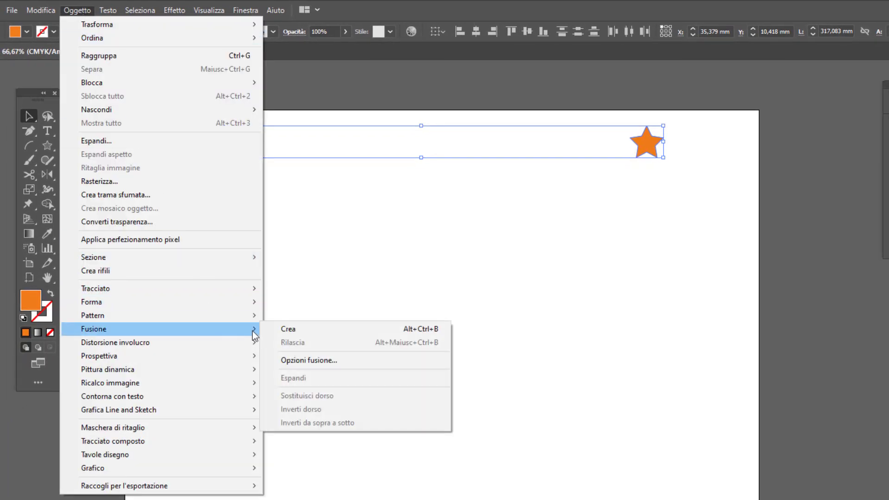
pyautogui.click(307, 328)
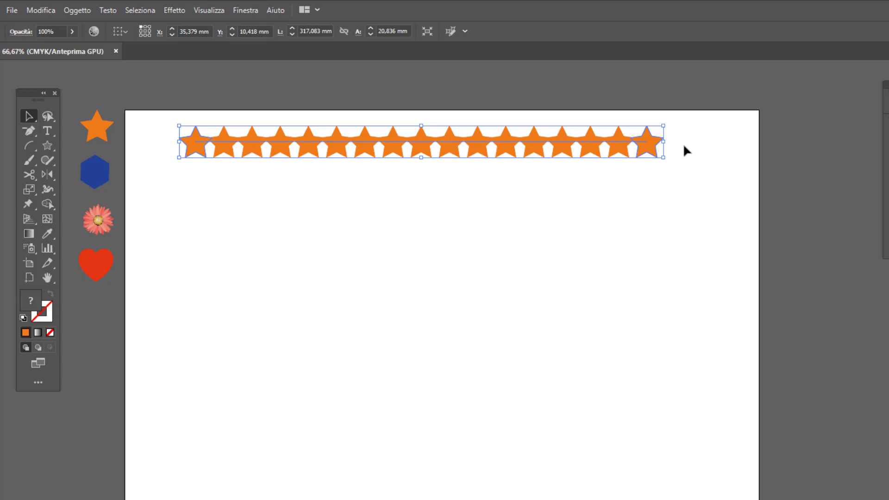
# Set up the Paintbrush and paint a wavy orange stroke below the star row
pyautogui.click(467, 271)
pyautogui.click(27, 146)
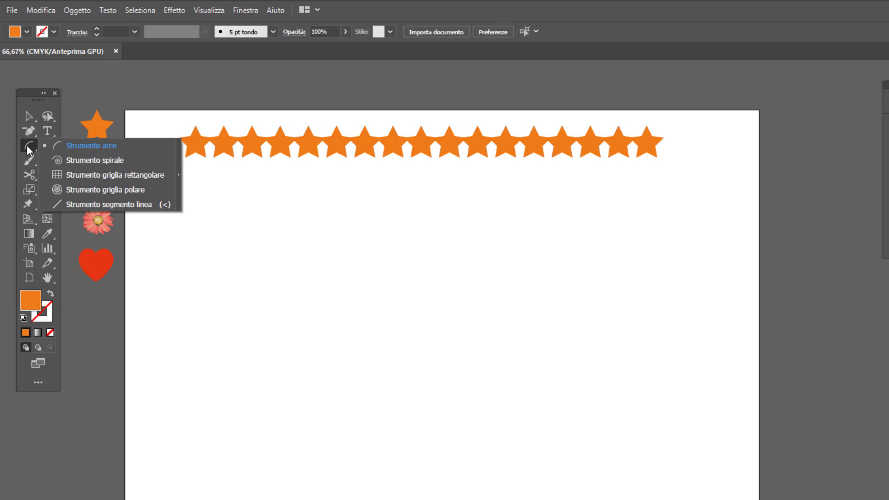
pyautogui.click(26, 146)
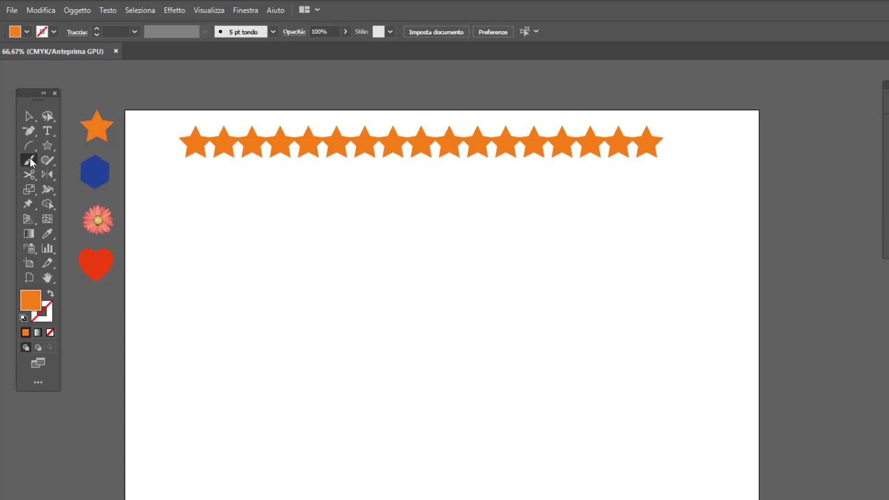
pyautogui.click(30, 160)
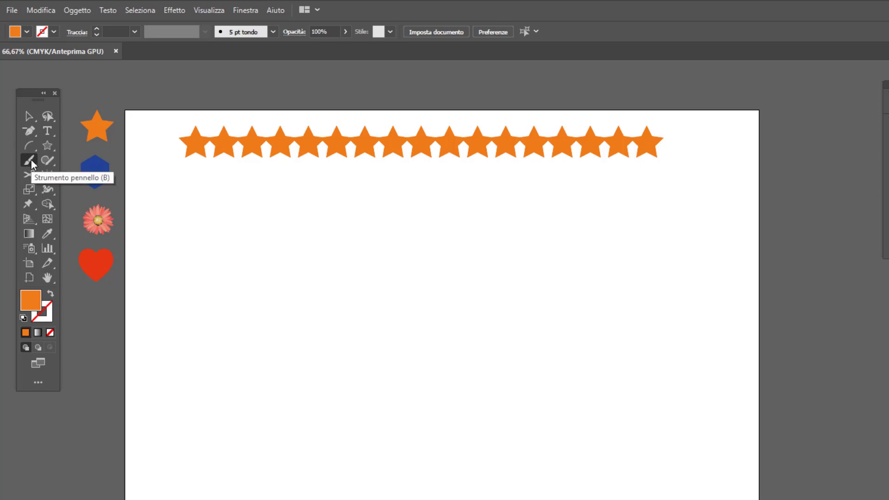
pyautogui.doubleClick(32, 164)
pyautogui.moveTo(564, 219); pyautogui.dragTo(758, 195)
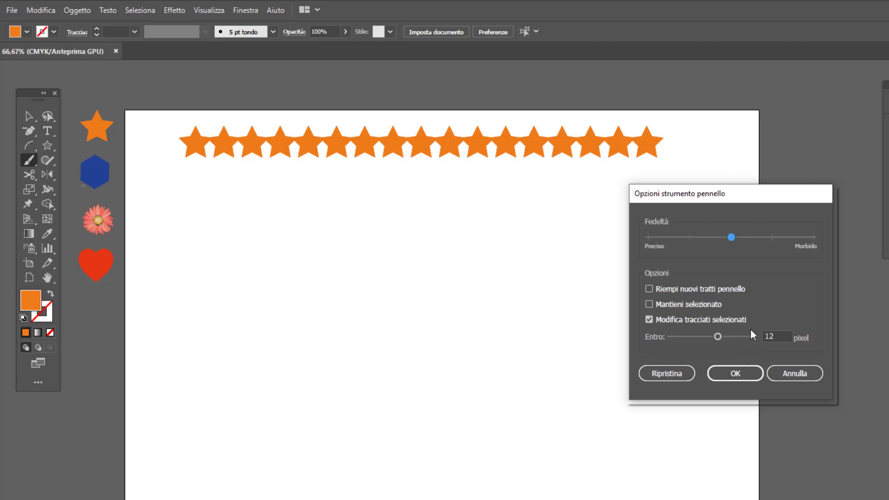
pyautogui.click(735, 373)
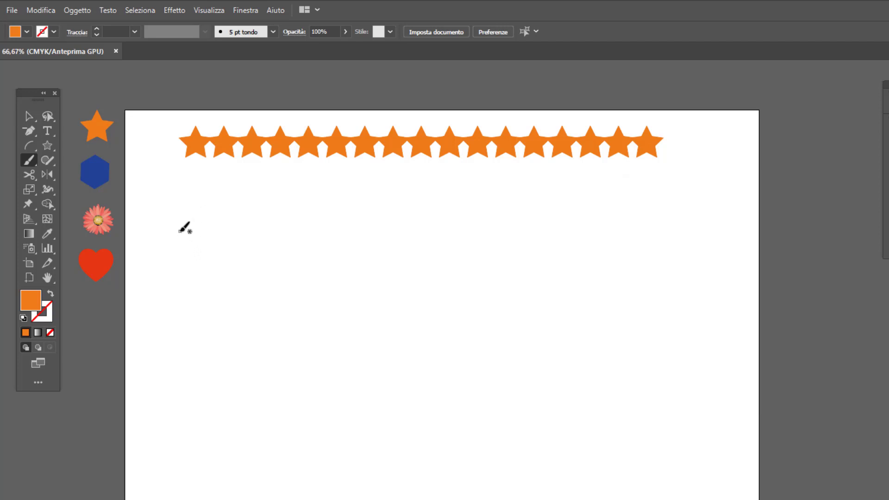
pyautogui.moveTo(185, 224)
pyautogui.mouseDown()
pyautogui.moveTo(347, 327)
pyautogui.moveTo(709, 258)
pyautogui.mouseUp()
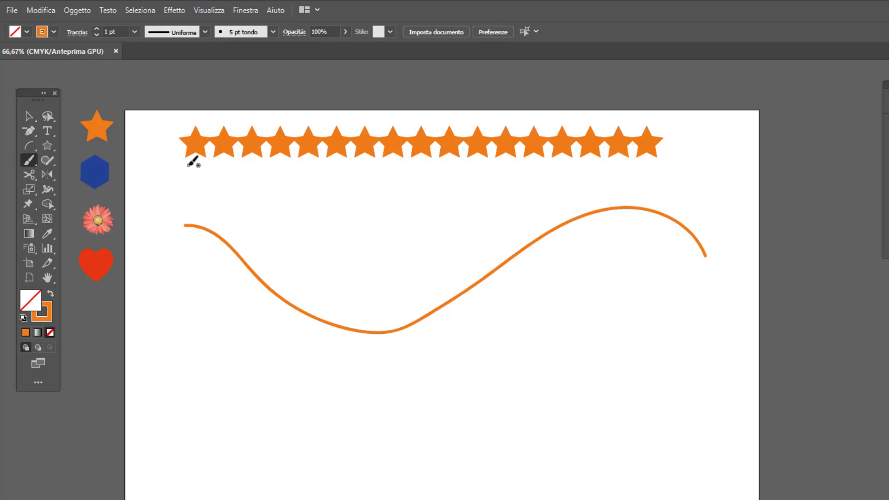
pyautogui.press('v')
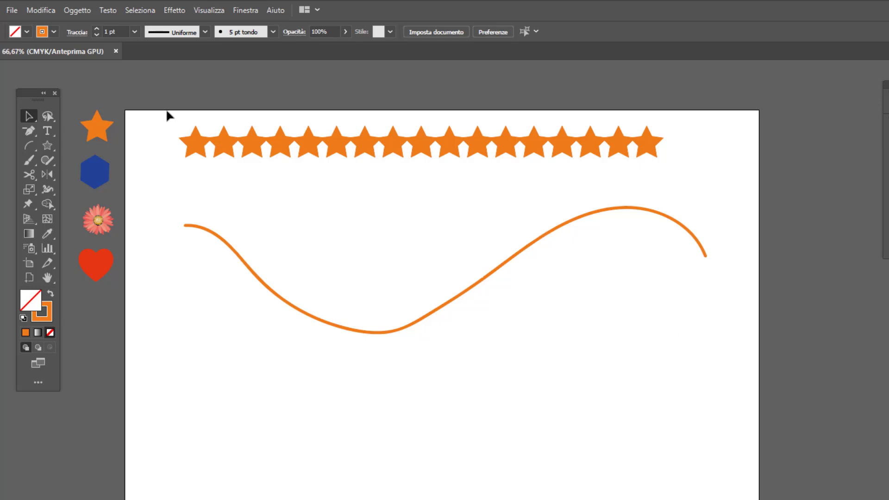
# Replace the star blend's spine with the wavy line so the stars follow the curve
pyautogui.moveTo(167, 111); pyautogui.dragTo(695, 315)
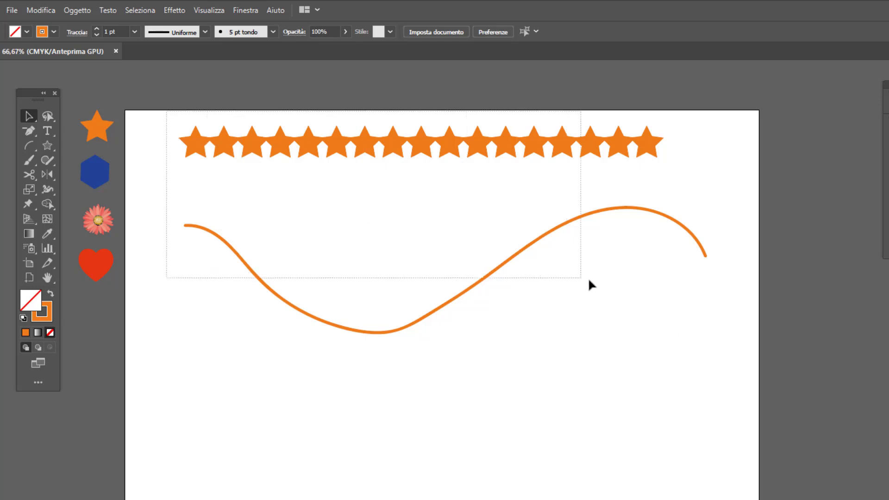
pyautogui.moveTo(700, 318); pyautogui.dragTo(734, 348)
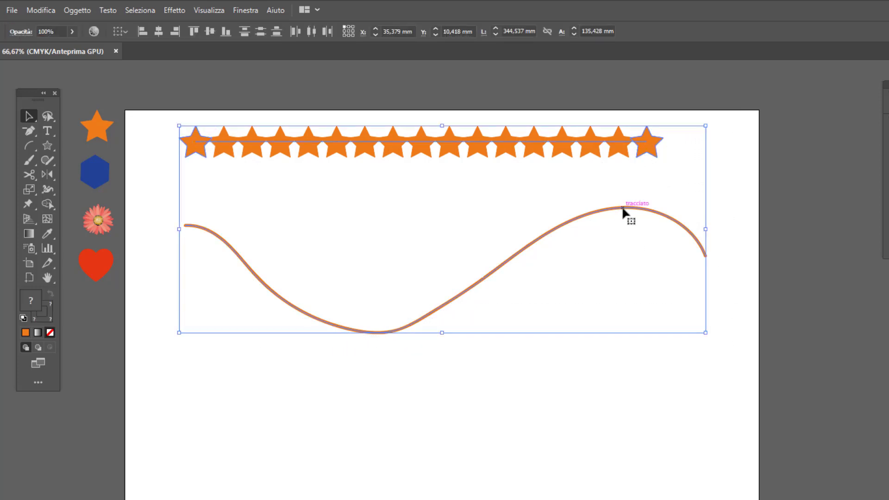
pyautogui.click(79, 11)
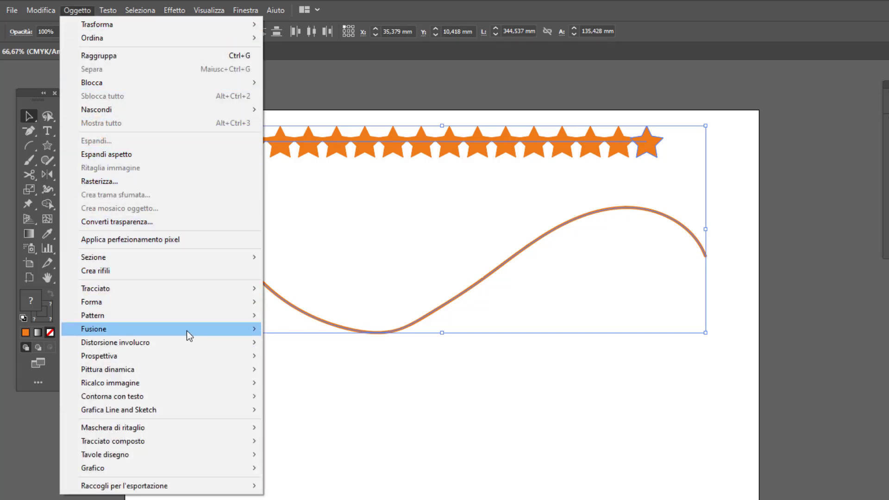
pyautogui.moveTo(160, 329)
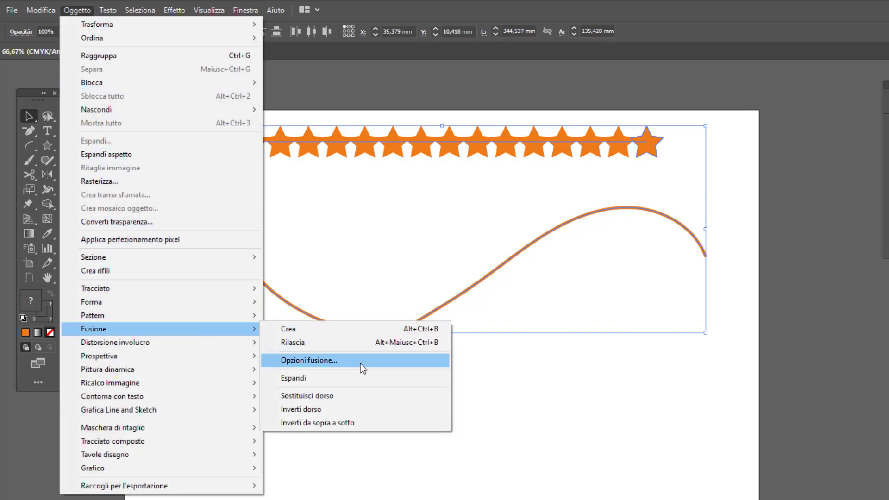
pyautogui.click(364, 397)
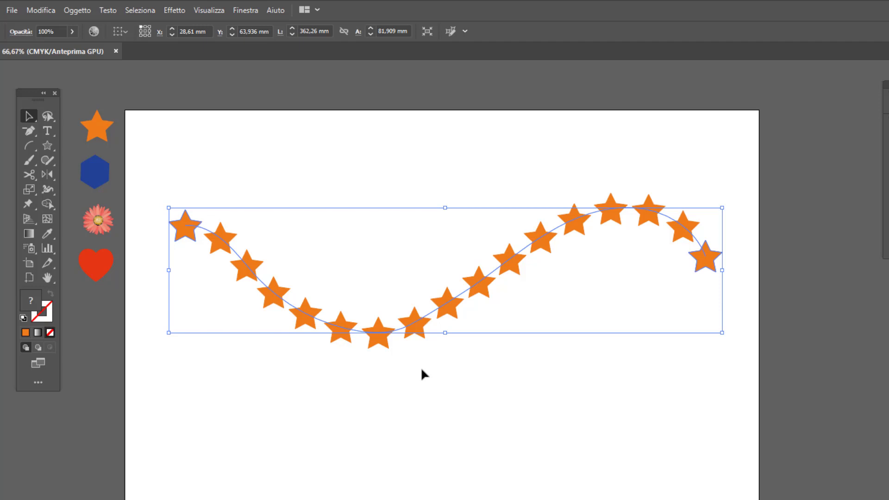
# Preview different step counts, keep 15 steps, and set the stars to Align to Path
pyautogui.click(80, 10)
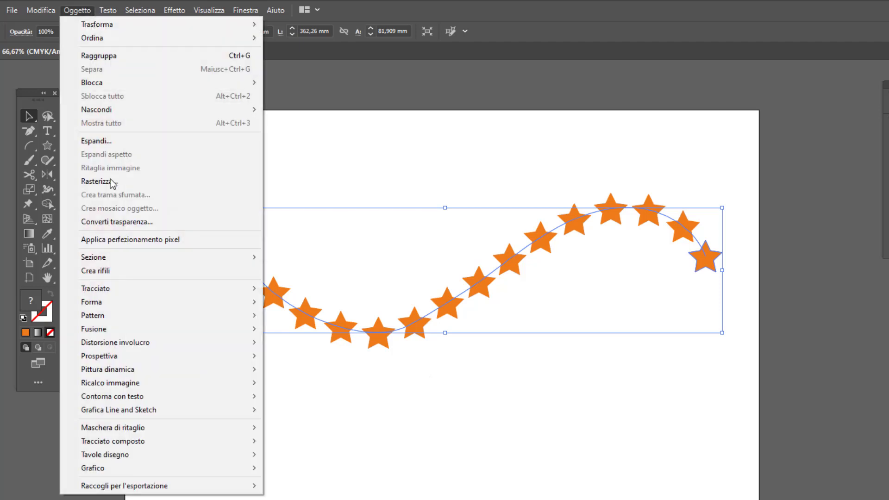
pyautogui.moveTo(161, 328)
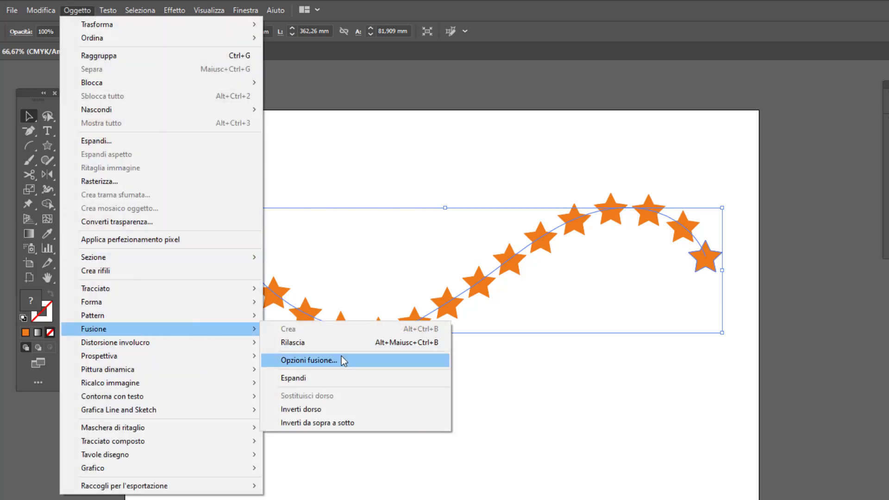
pyautogui.click(340, 359)
pyautogui.moveTo(685, 234); pyautogui.dragTo(704, 321)
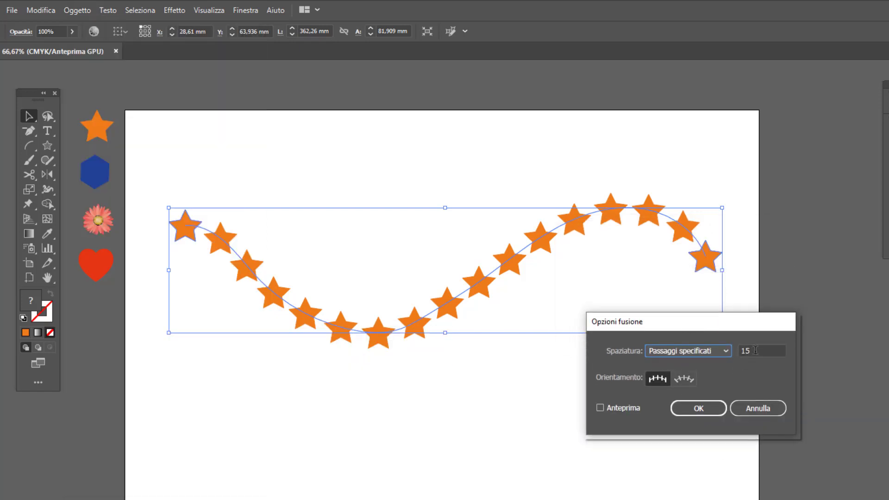
pyautogui.press('Tab')
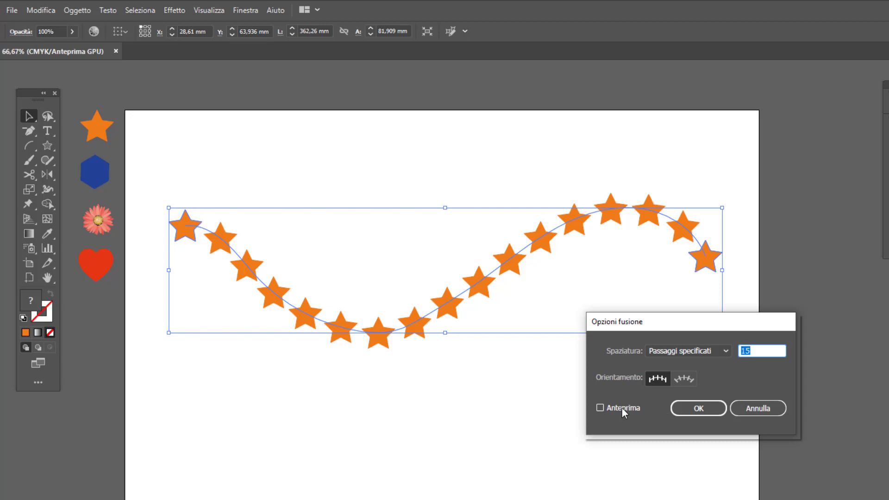
pyautogui.click(622, 408)
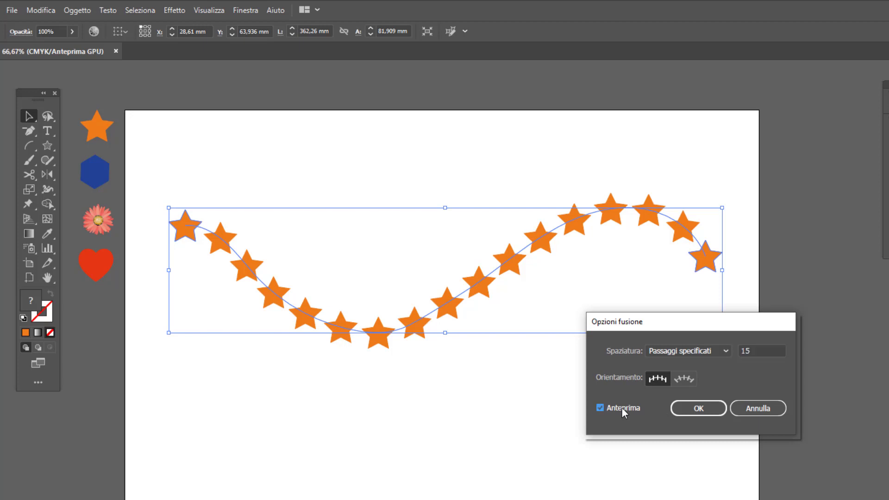
pyautogui.click(762, 350)
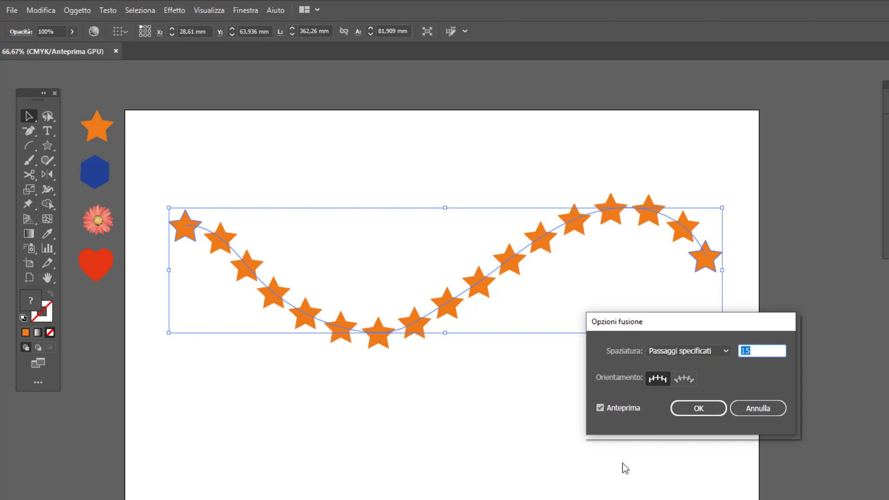
pyautogui.press('Up')
pyautogui.press('Up')
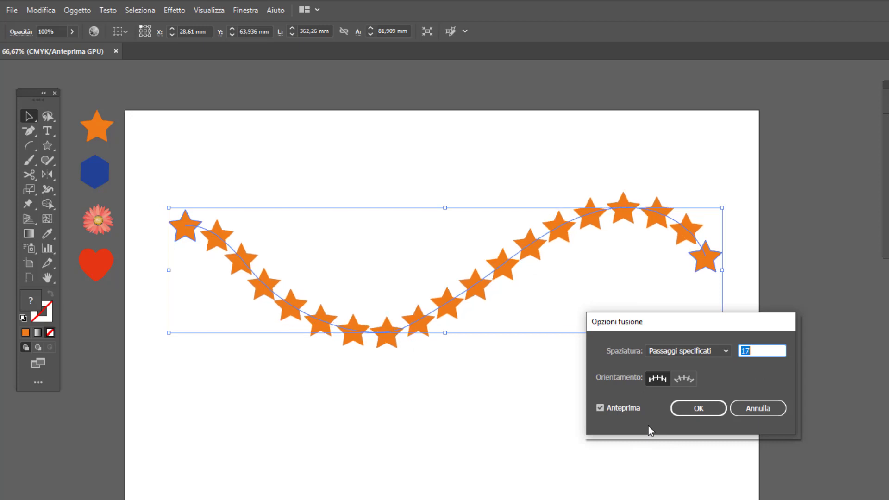
pyautogui.press('Up')
pyautogui.press('Up')
pyautogui.press('Up')
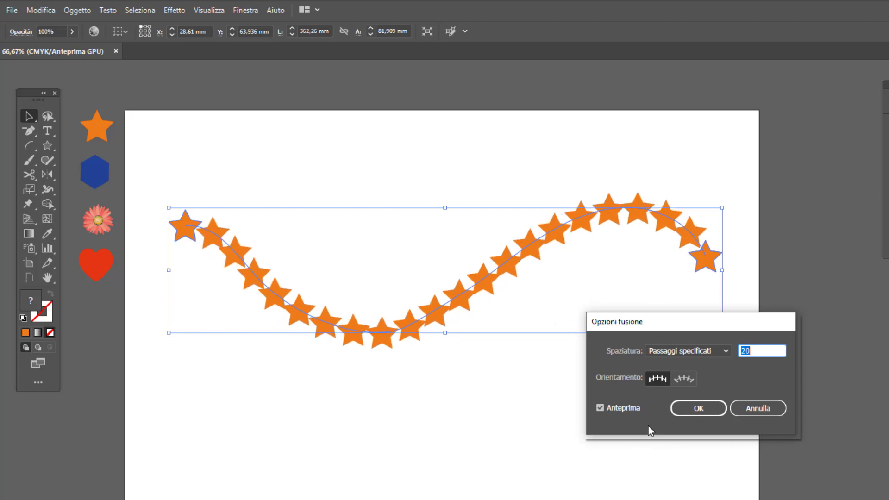
pyautogui.press('Up')
pyautogui.press('Down')
pyautogui.press('Down')
pyautogui.press('Down')
pyautogui.press('Down')
pyautogui.press('Down')
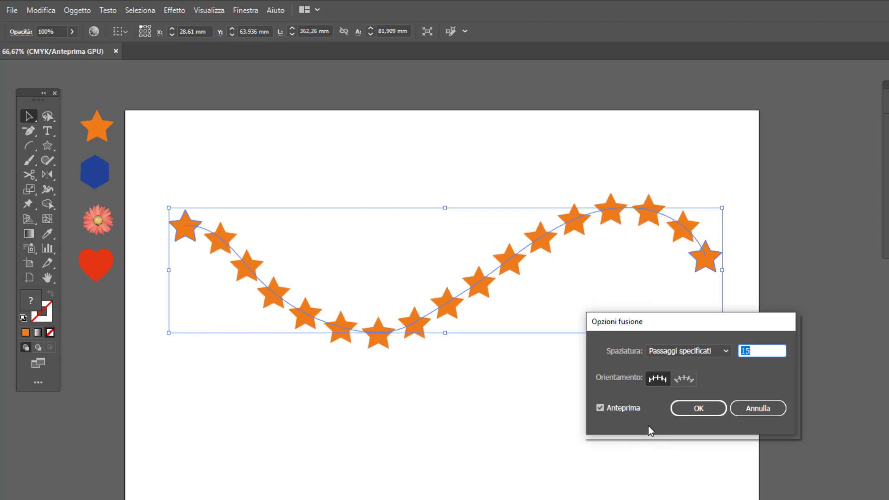
pyautogui.press('Down')
pyautogui.press('Down')
pyautogui.press('Up')
pyautogui.press('Up')
pyautogui.press('Up')
pyautogui.press('Up')
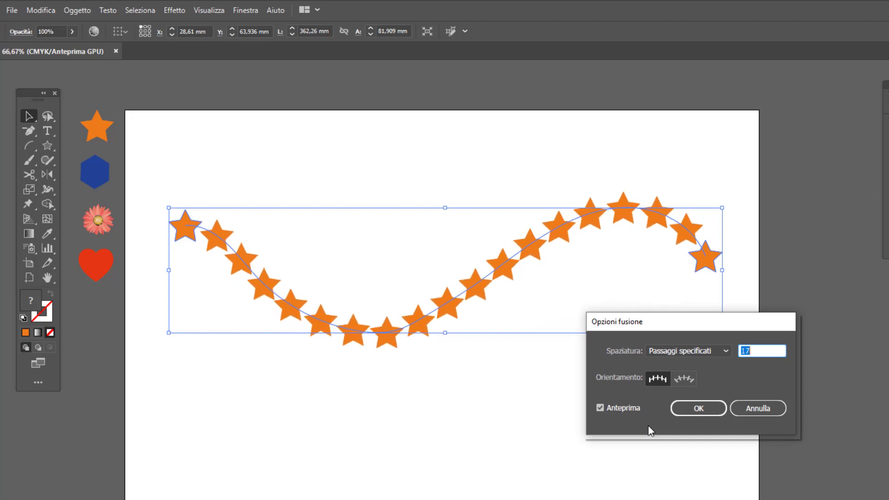
pyautogui.press('Up')
pyautogui.press('Down')
pyautogui.press('Down')
pyautogui.press('Down')
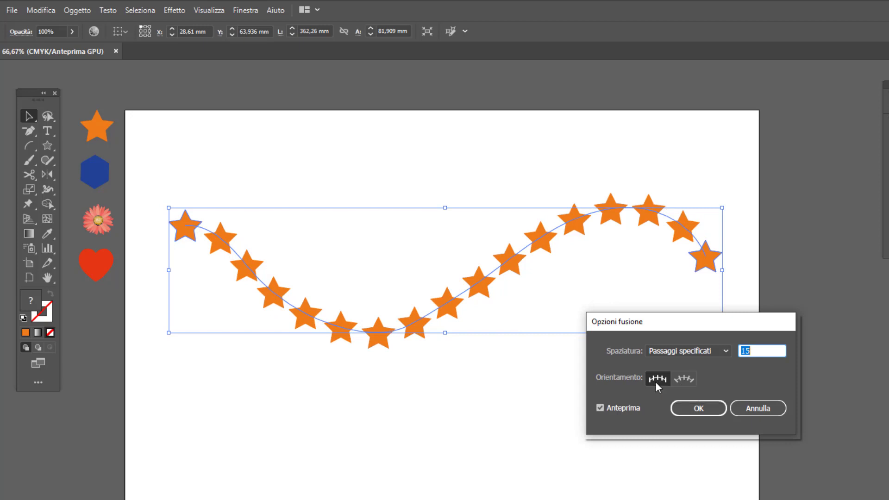
pyautogui.click(684, 379)
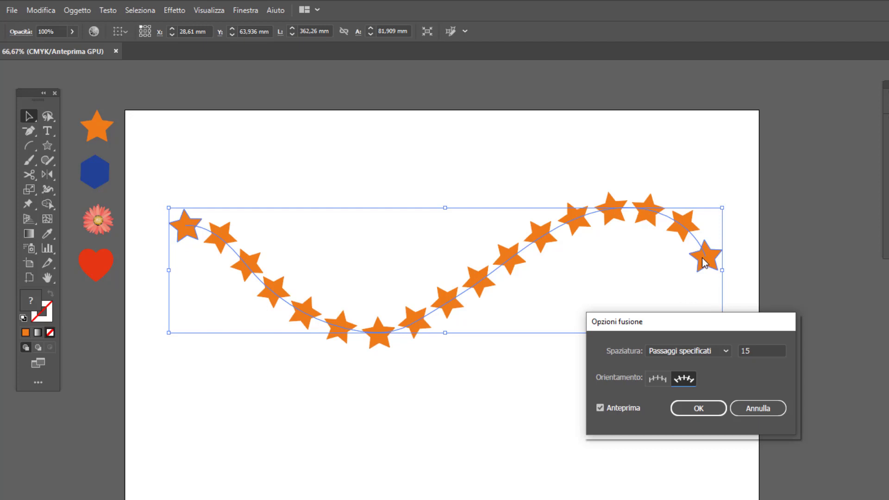
# Raise the star wave and bring a blue hexagon onto the page below it
pyautogui.click(696, 412)
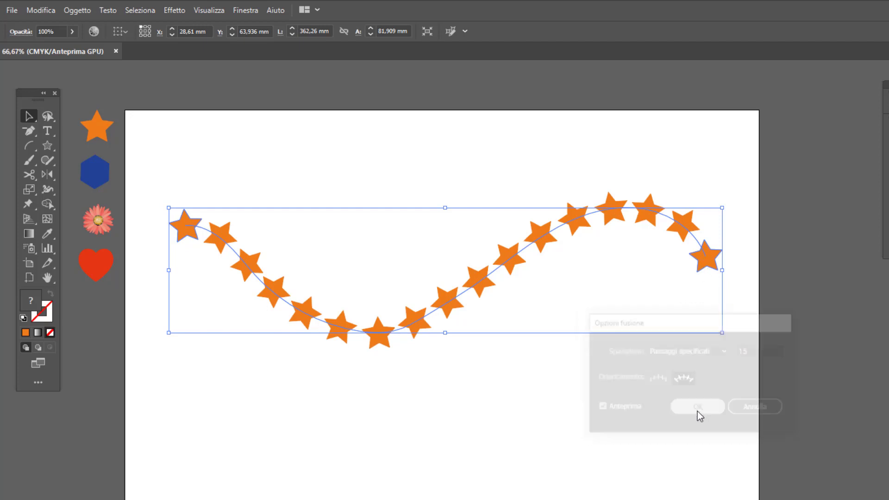
pyautogui.moveTo(571, 226); pyautogui.dragTo(577, 169)
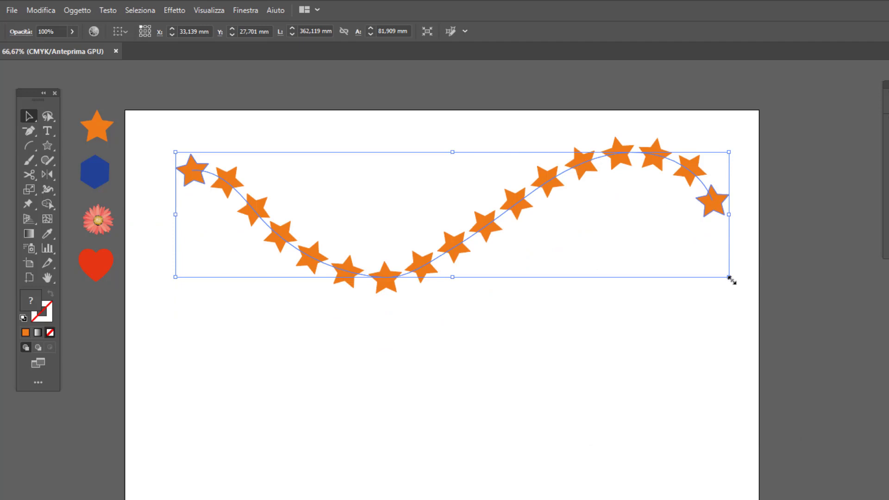
pyautogui.click(100, 171)
pyautogui.moveTo(101, 171); pyautogui.dragTo(244, 350)
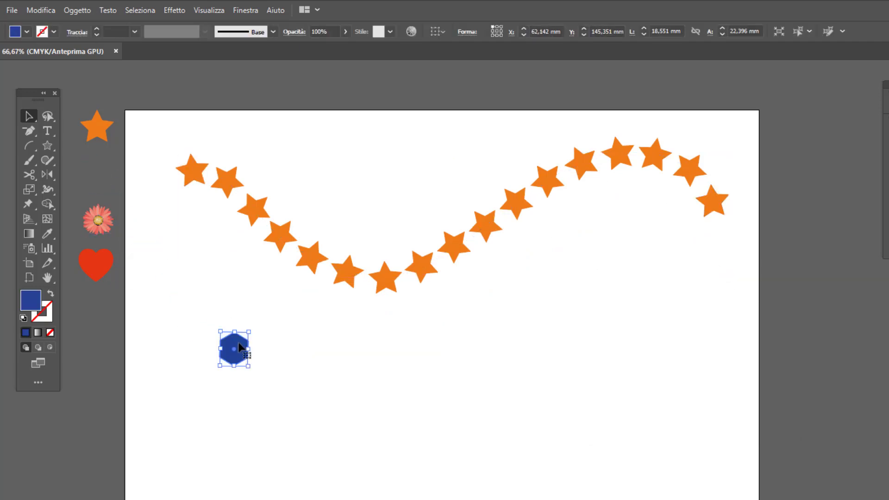
# Copy the hexagon to the right end of the row and select both hexagons
pyautogui.moveTo(239, 347); pyautogui.dragTo(674, 355)
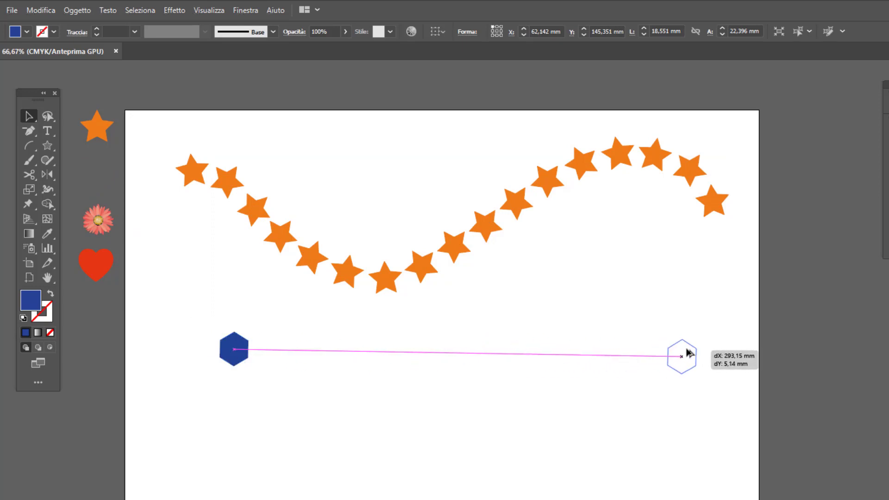
pyautogui.moveTo(675, 354); pyautogui.dragTo(689, 347)
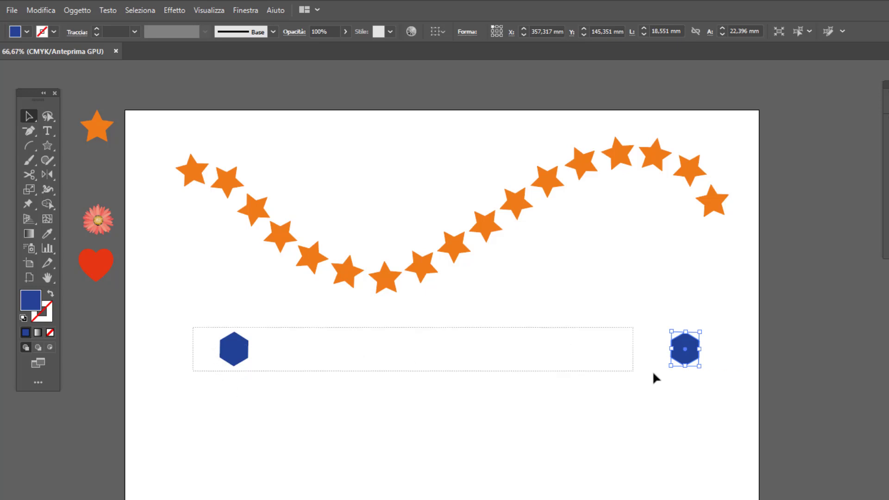
pyautogui.moveTo(194, 329); pyautogui.dragTo(704, 411)
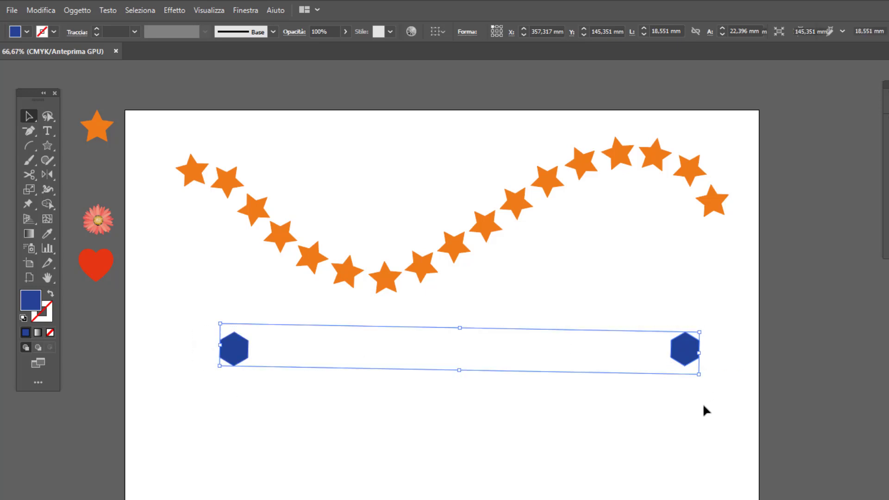
# Blend the two blue hexagons into a band and nudge it up and left
pyautogui.click(77, 10)
pyautogui.moveTo(161, 329)
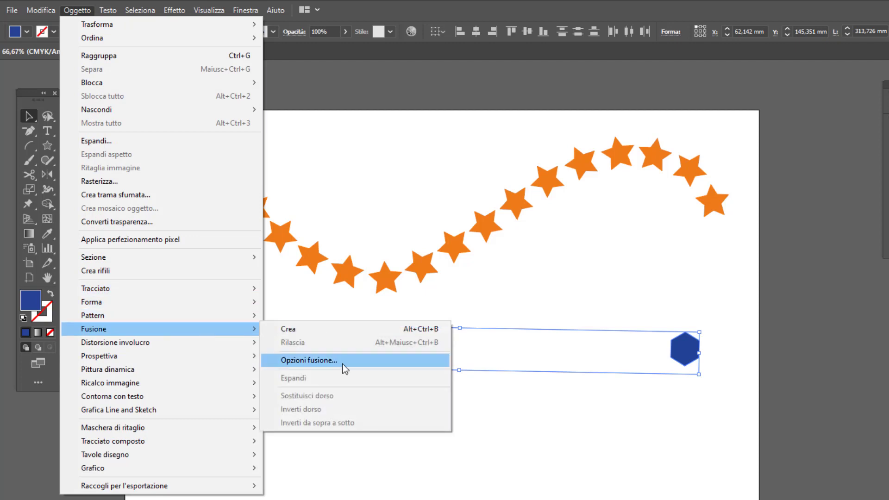
pyautogui.click(342, 362)
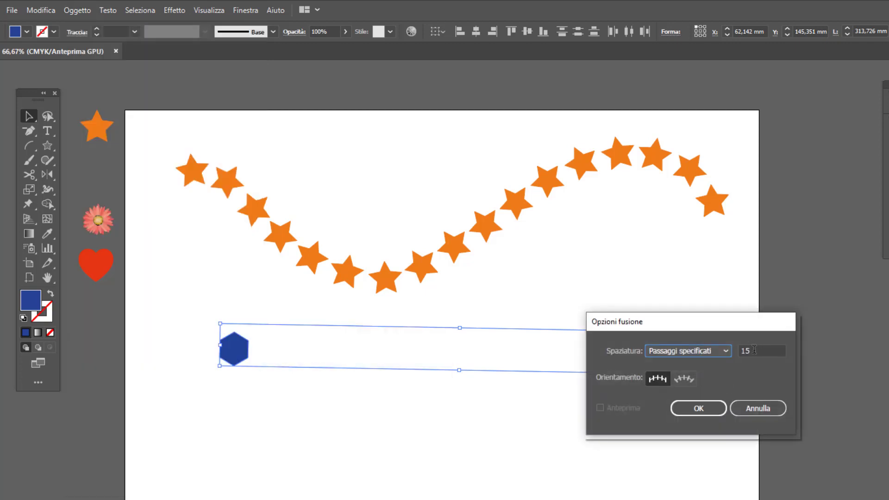
pyautogui.click(701, 410)
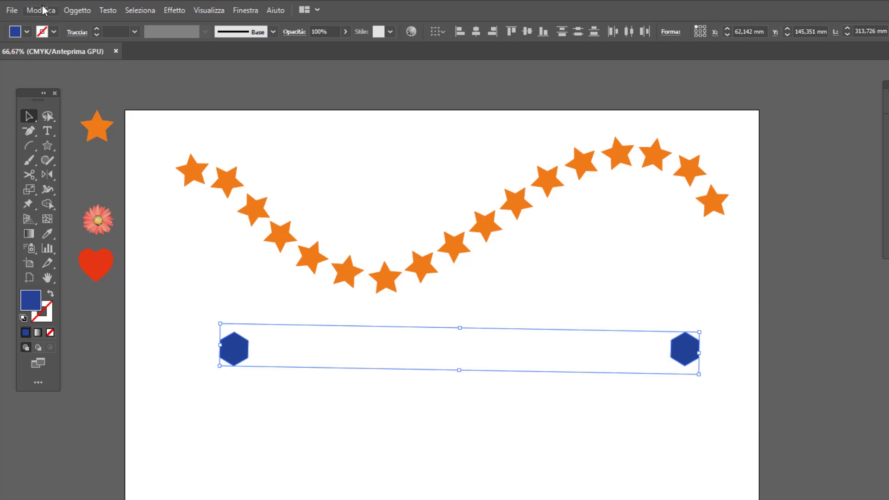
pyautogui.click(68, 10)
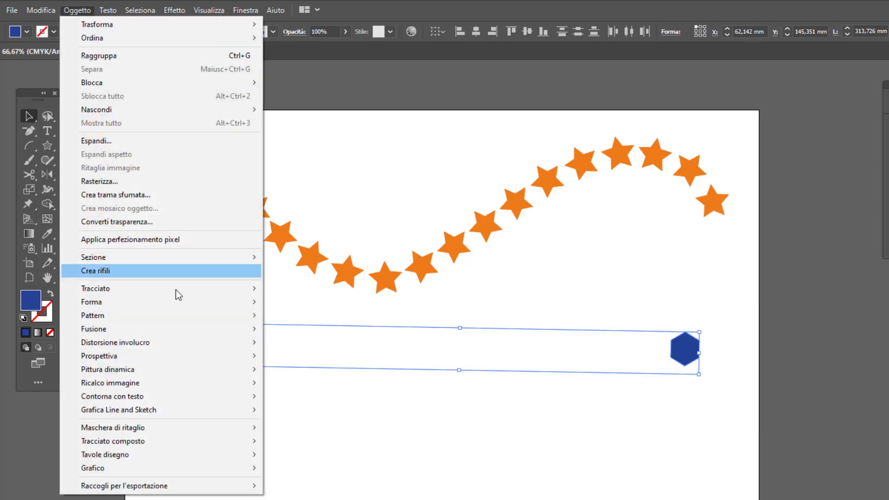
pyautogui.moveTo(93, 328)
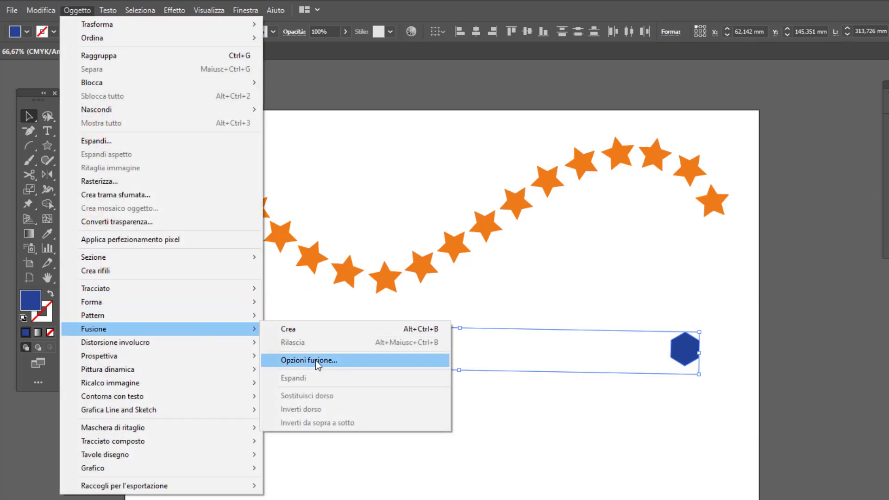
pyautogui.click(342, 329)
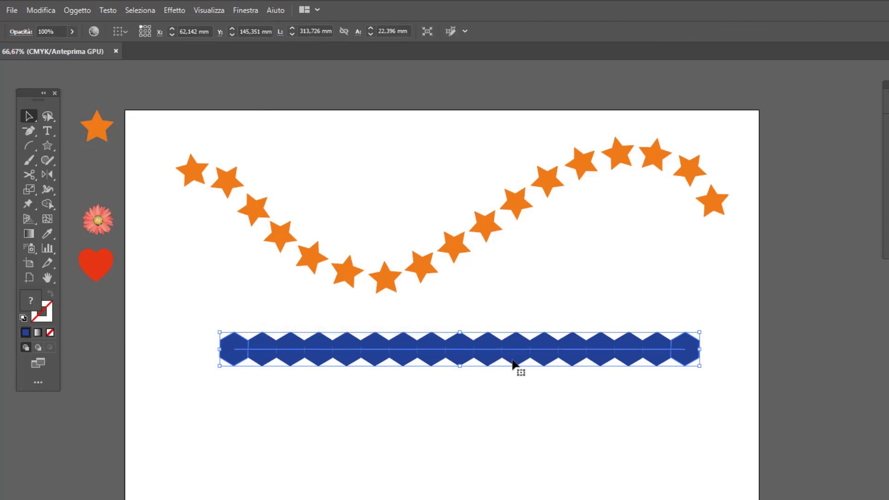
pyautogui.moveTo(502, 348); pyautogui.dragTo(484, 343)
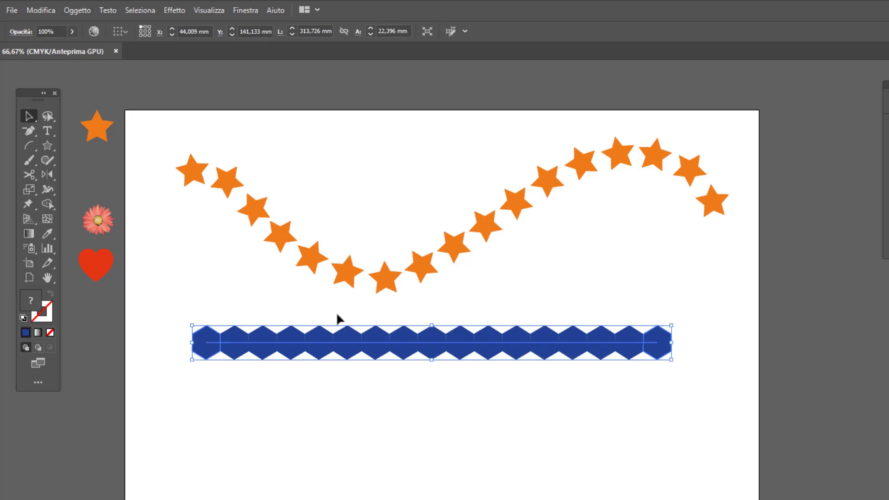
# Set the hexagon blend to 11 specified steps, aligned to the path
pyautogui.click(75, 10)
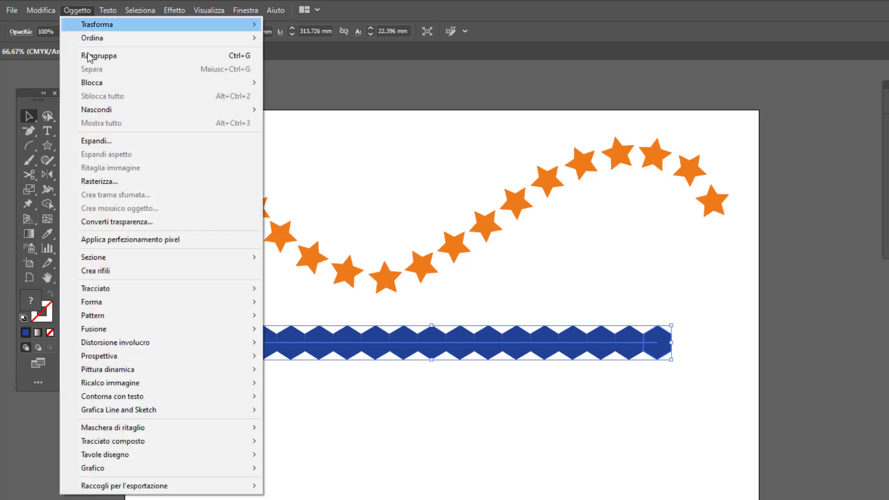
pyautogui.moveTo(93, 329)
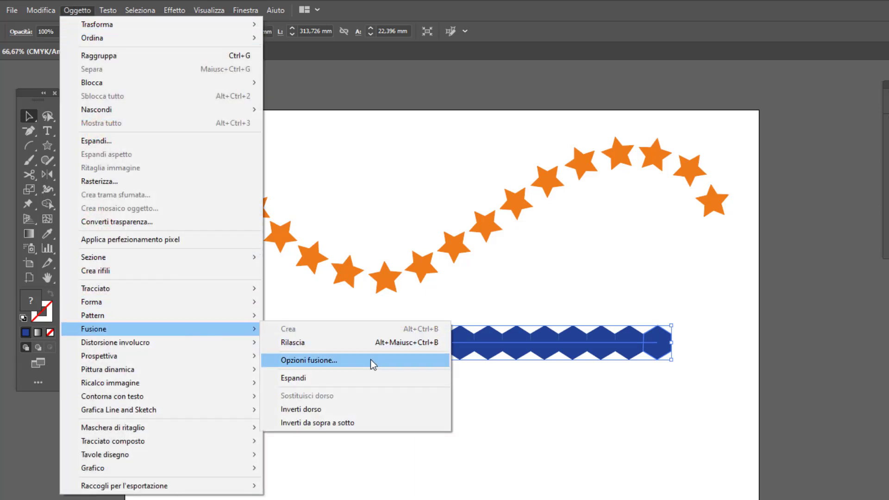
pyautogui.click(371, 360)
pyautogui.click(636, 408)
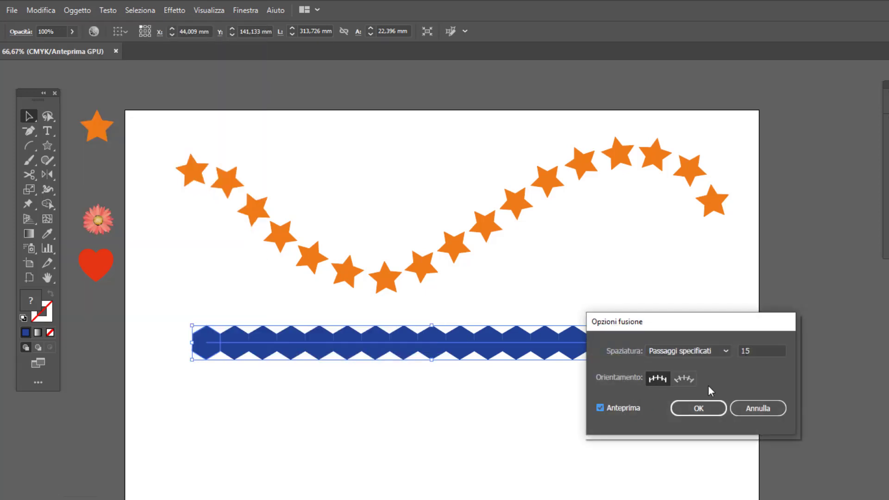
pyautogui.moveTo(759, 324); pyautogui.dragTo(835, 270)
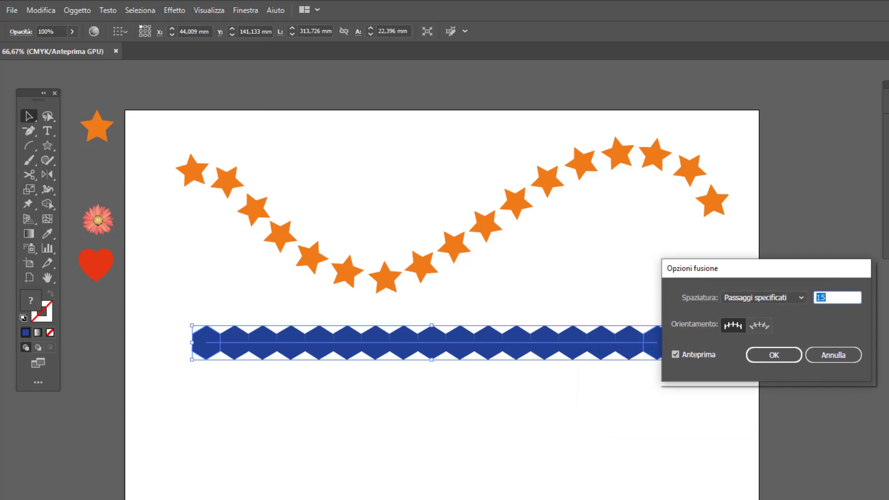
pyautogui.press('Down')
pyautogui.press('Down')
pyautogui.press('Down')
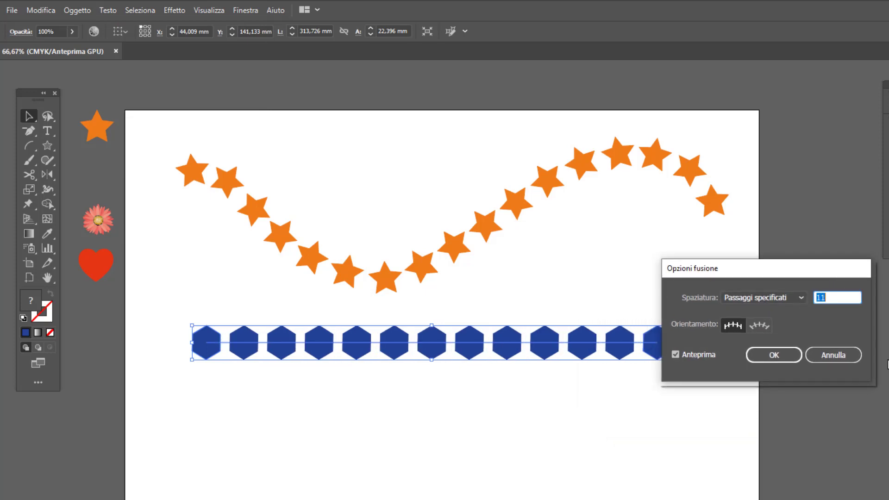
pyautogui.click(762, 326)
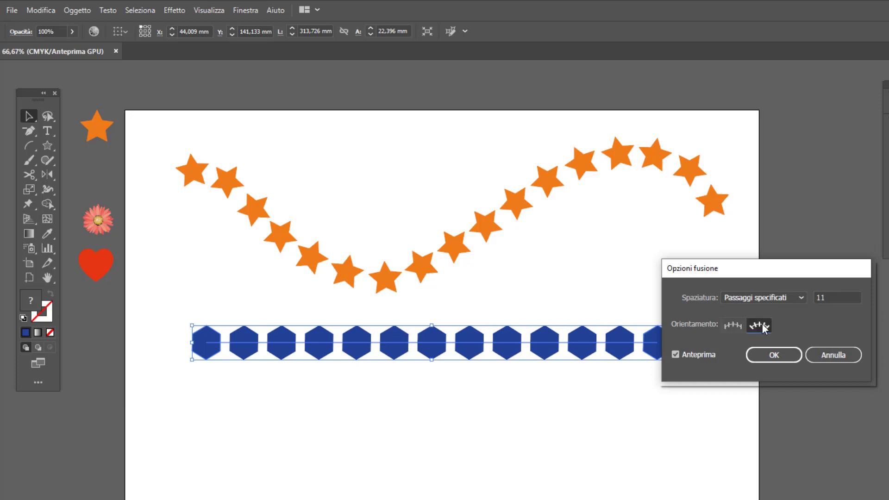
pyautogui.click(772, 354)
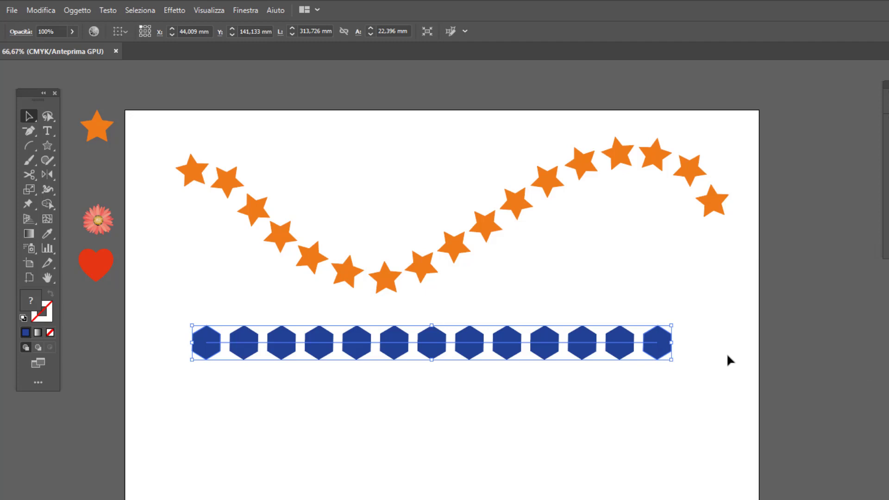
# Draw an outline-only rectangle under the hexagon row and select it with the blend
pyautogui.click(46, 148)
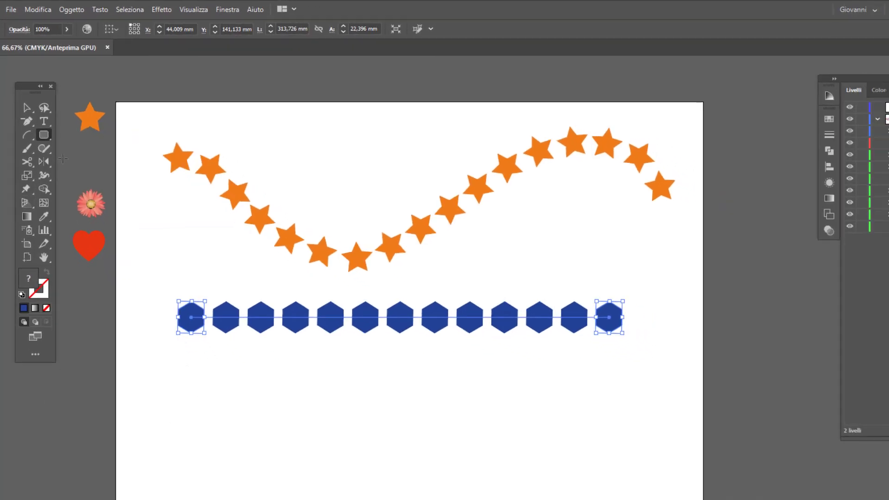
pyautogui.click(41, 131)
pyautogui.moveTo(184, 360)
pyautogui.mouseDown()
pyautogui.moveTo(399, 460)
pyautogui.moveTo(367, 475)
pyautogui.mouseUp()
pyautogui.press('v')
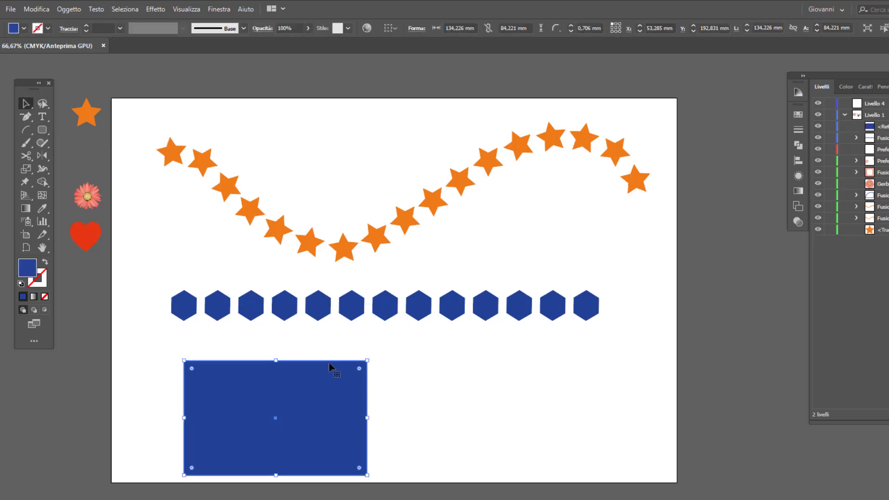
pyautogui.moveTo(330, 384); pyautogui.dragTo(430, 367)
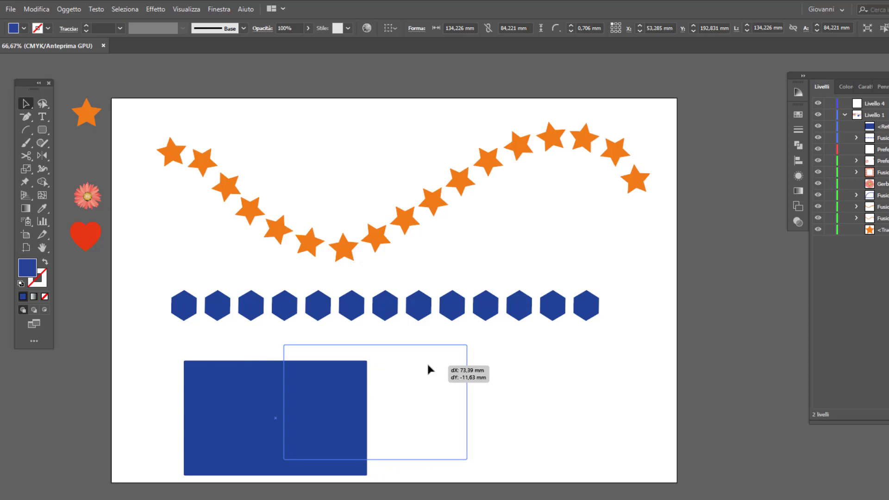
pyautogui.click(45, 263)
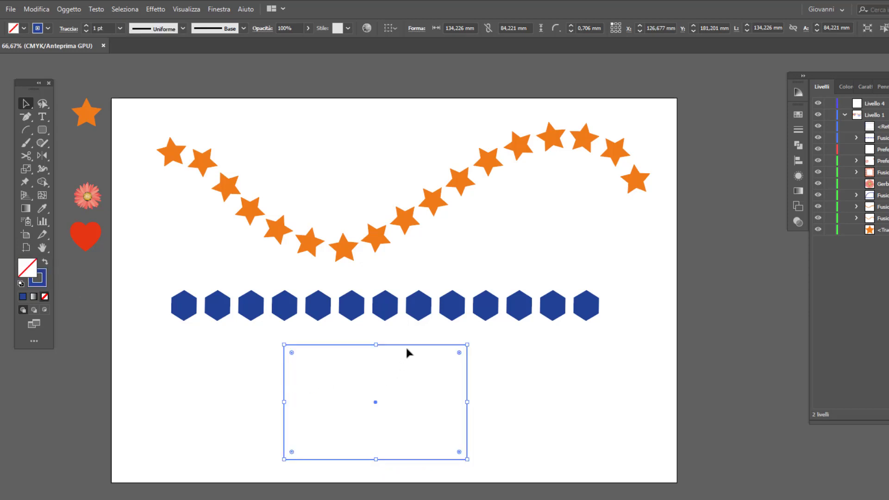
pyautogui.moveTo(147, 286)
pyautogui.mouseDown()
pyautogui.moveTo(649, 422)
pyautogui.moveTo(648, 452)
pyautogui.mouseUp()
# Replace the hexagon blend's spine with the rectangle and move the frame up and right
pyautogui.click(69, 9)
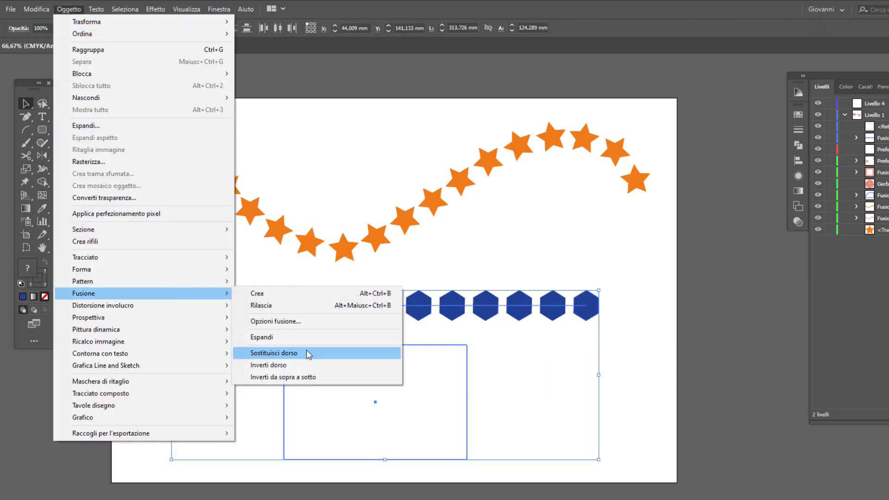
pyautogui.click(366, 352)
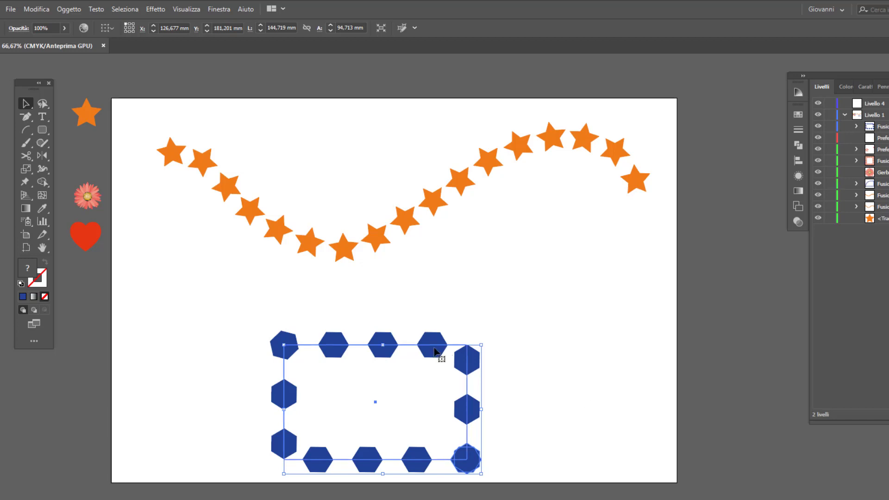
pyautogui.moveTo(467, 461); pyautogui.dragTo(622, 353)
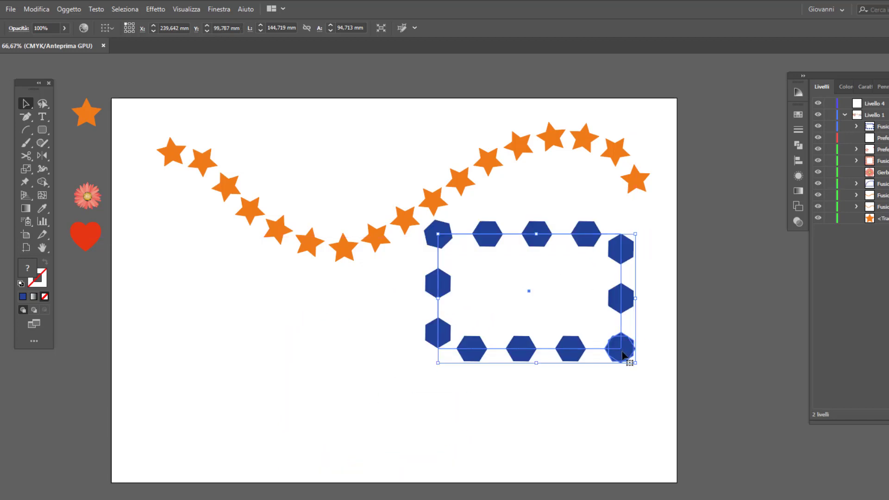
pyautogui.click(69, 10)
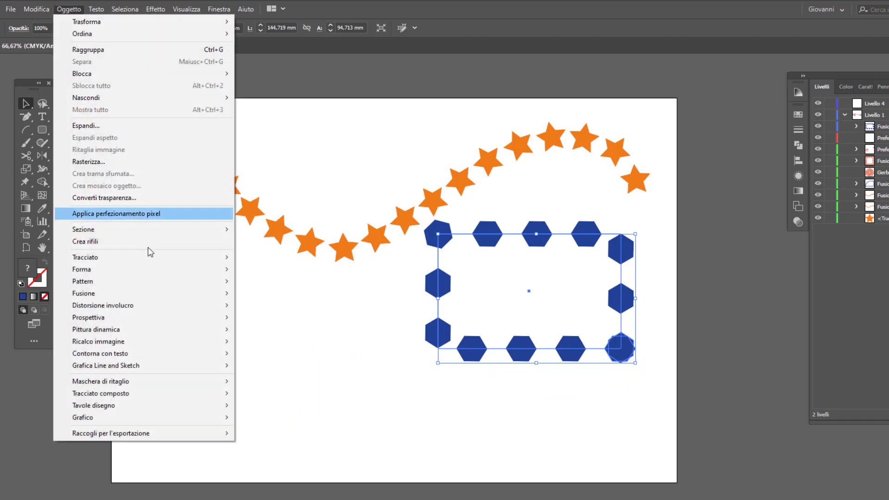
pyautogui.moveTo(84, 294)
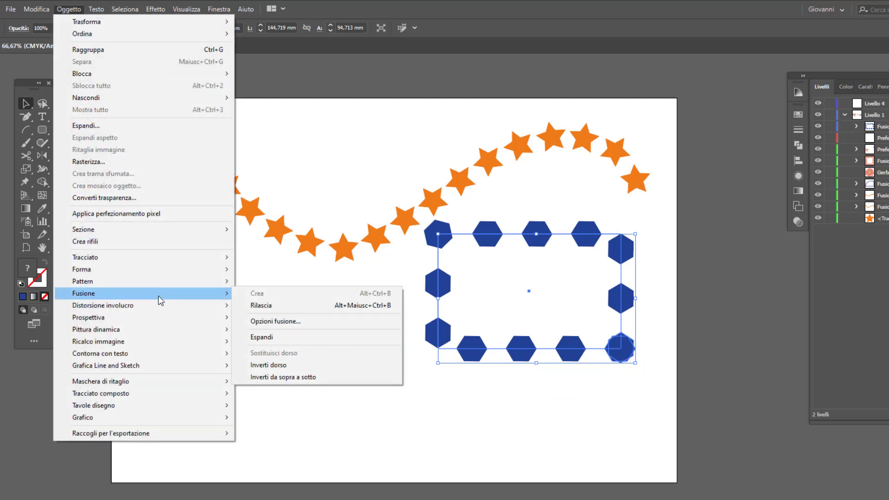
# Lower the hexagon blend's Specified Steps in Blend Options, preview, and apply the even spacing
pyautogui.click(286, 323)
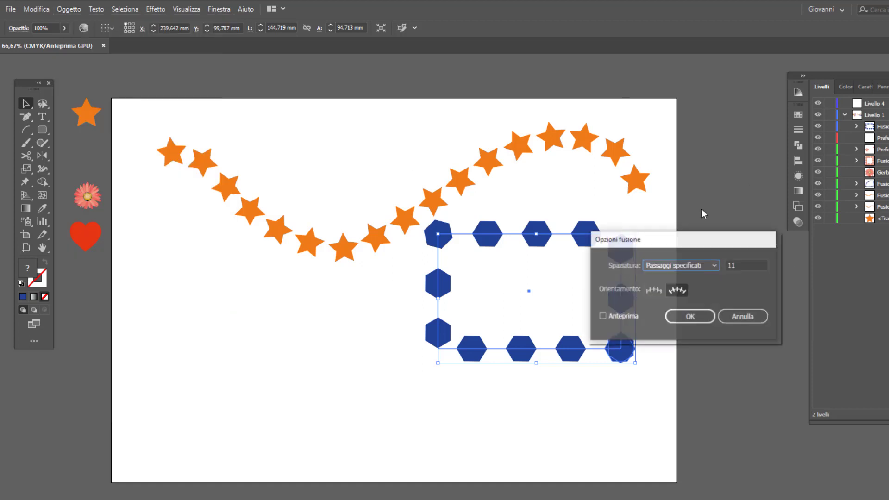
pyautogui.moveTo(690, 237); pyautogui.dragTo(750, 348)
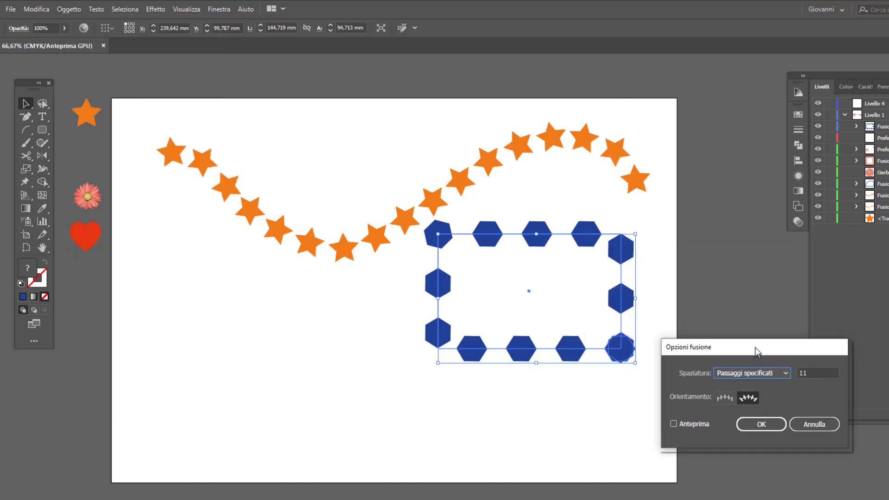
pyautogui.click(824, 369)
pyautogui.write('9')
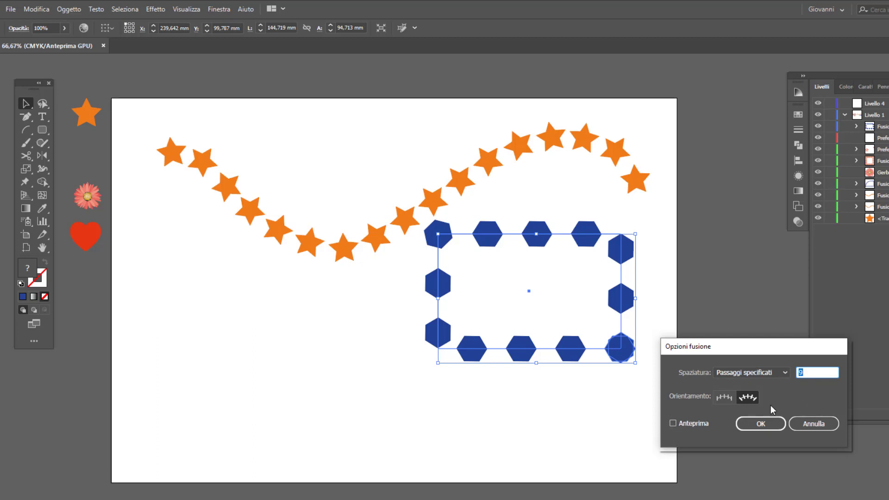
pyautogui.click(705, 429)
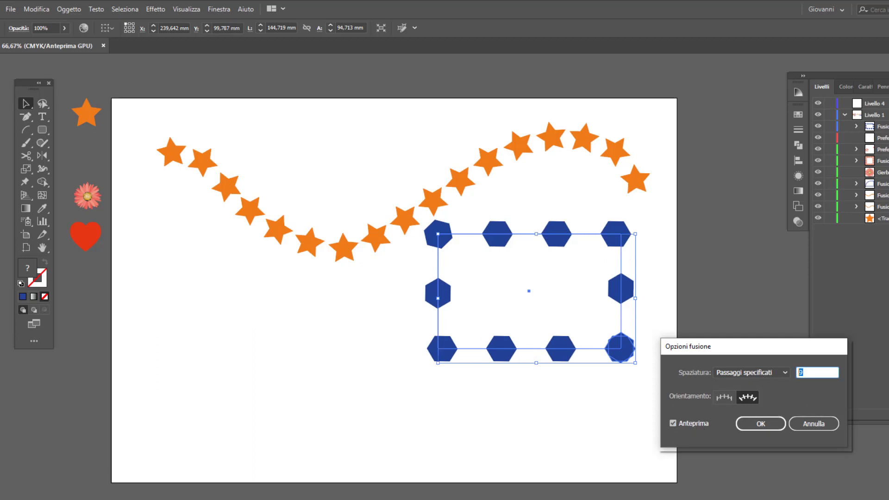
pyautogui.write('11')
pyautogui.press('Return')
pyautogui.click(88, 236)
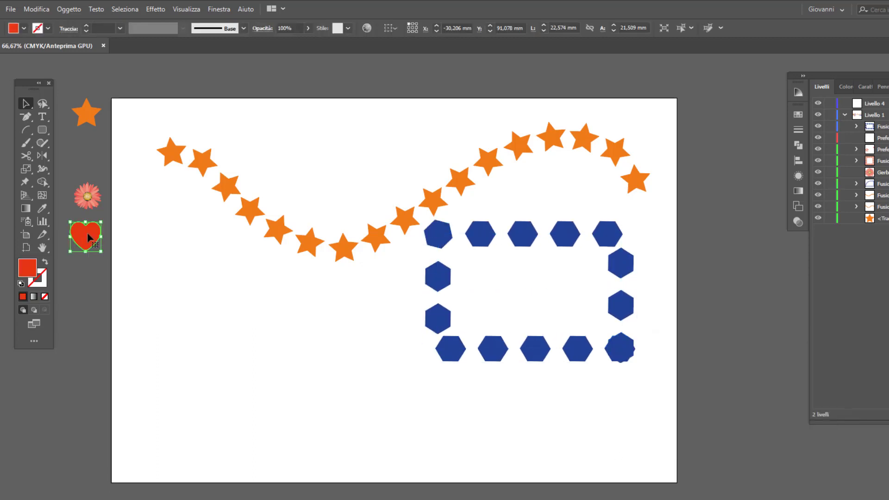
# Place two red heart copies along the bottom of the page and check the blend options
pyautogui.moveTo(88, 236)
pyautogui.mouseDown()
pyautogui.moveTo(160, 445)
pyautogui.moveTo(525, 450)
pyautogui.mouseUp()
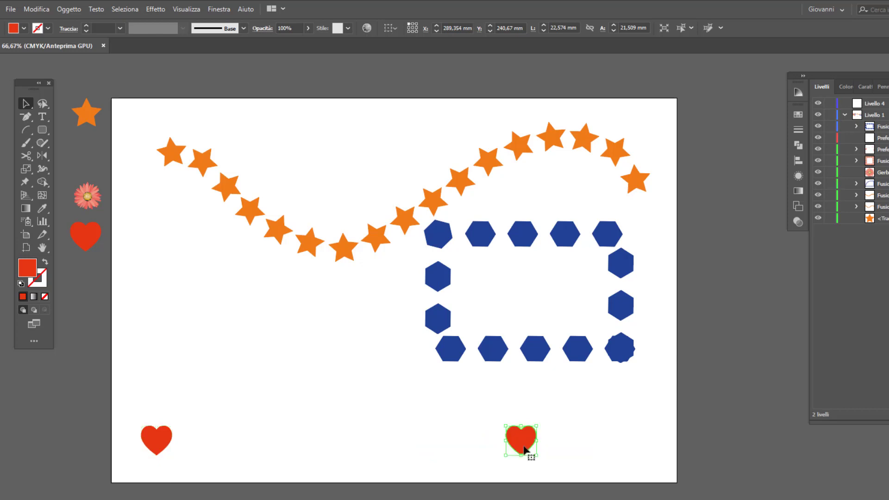
pyautogui.moveTo(94, 421); pyautogui.dragTo(559, 478)
pyautogui.click(70, 10)
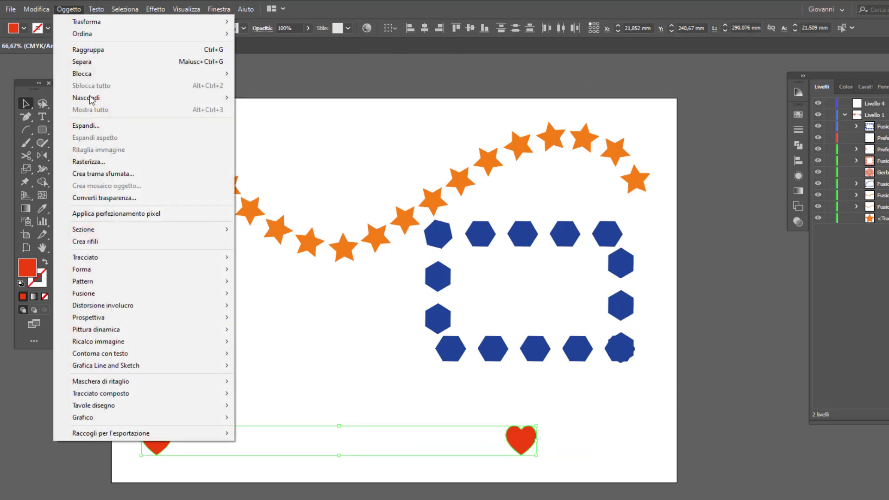
pyautogui.moveTo(139, 293)
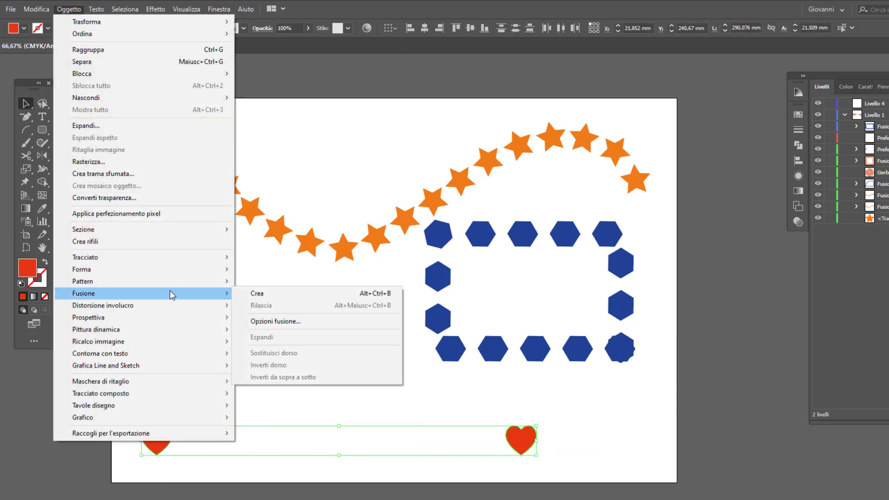
pyautogui.click(285, 321)
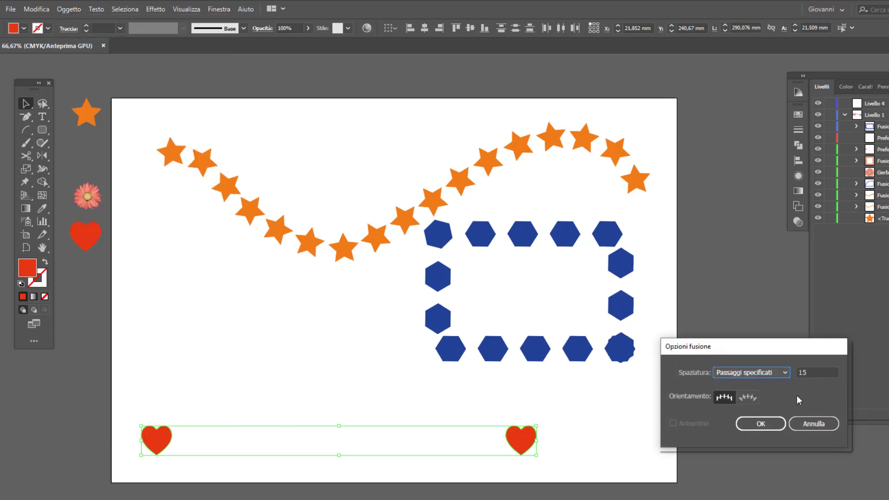
pyautogui.click(770, 425)
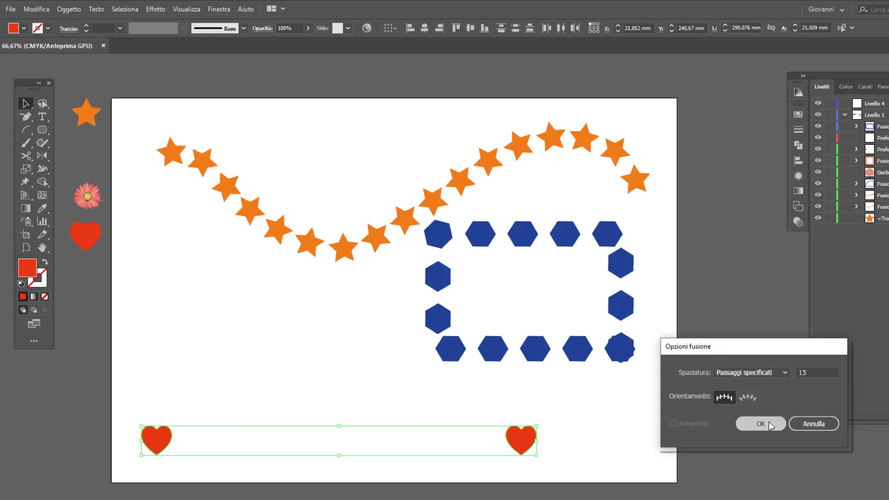
# Blend the two hearts into a dense row and lift it slightly higher
pyautogui.click(69, 9)
pyautogui.moveTo(179, 298)
pyautogui.click(260, 293)
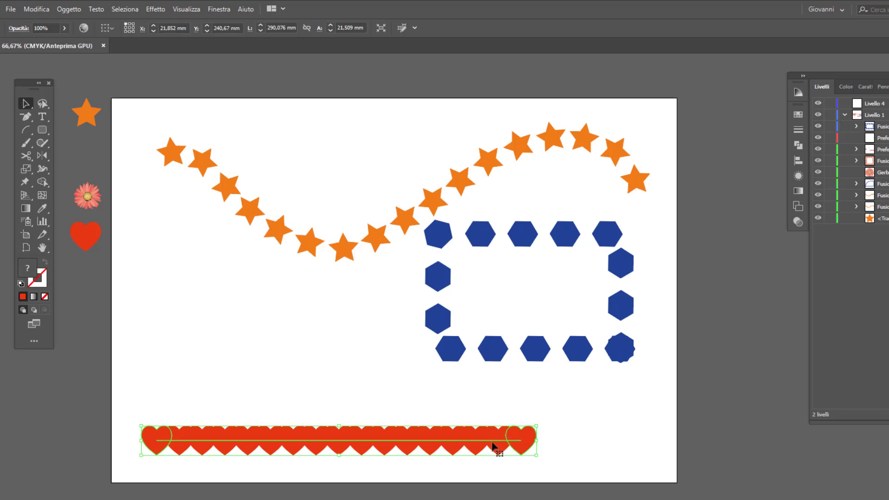
pyautogui.moveTo(493, 442); pyautogui.dragTo(485, 403)
# Drag the artboard's bottom-right corner outward with the Artboard tool (Shift+O)
pyautogui.hotkey('shift', 'o')
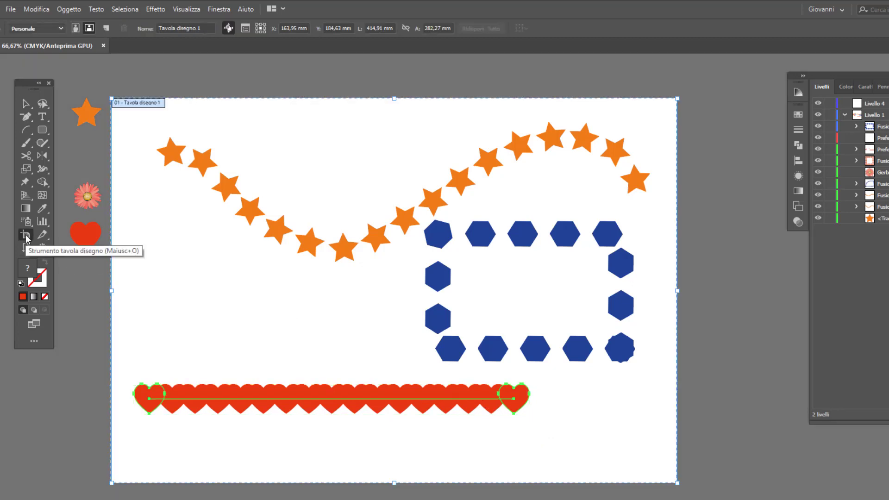
pyautogui.scroll(-3, 111, 232)
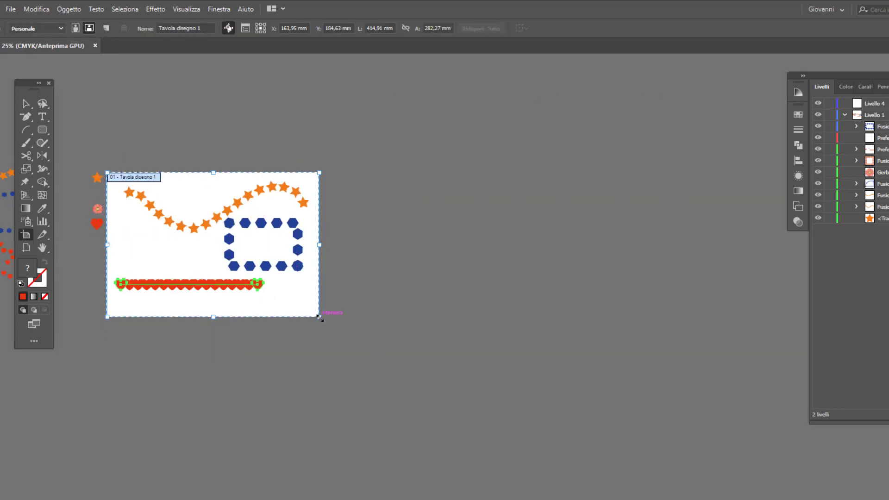
pyautogui.moveTo(319, 317); pyautogui.dragTo(525, 415)
pyautogui.scroll(2, 84, 255)
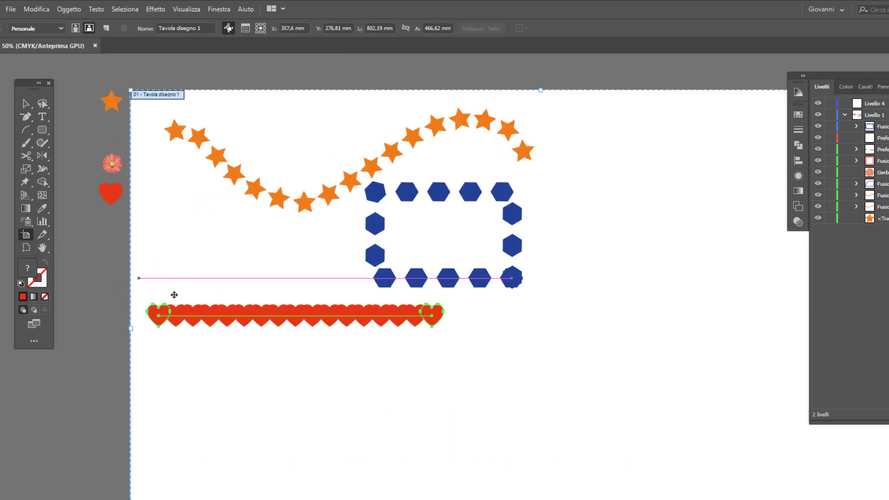
pyautogui.scroll(-1, 95, 264)
# Draw a large hexagon at the lower right with a red outline and no fill
pyautogui.click(44, 129)
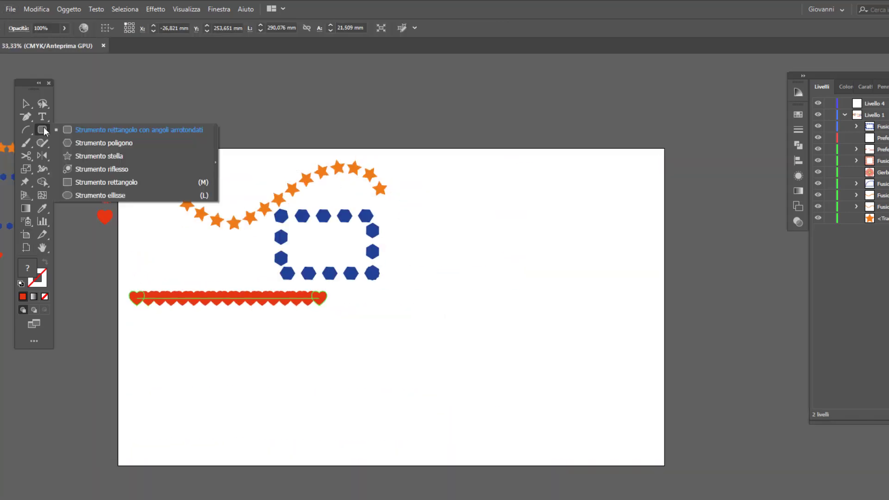
pyautogui.click(79, 143)
pyautogui.moveTo(189, 342)
pyautogui.mouseDown()
pyautogui.moveTo(226, 407)
pyautogui.moveTo(535, 388)
pyautogui.mouseUp()
pyautogui.hotkey('shift', 'x')
pyautogui.press('v')
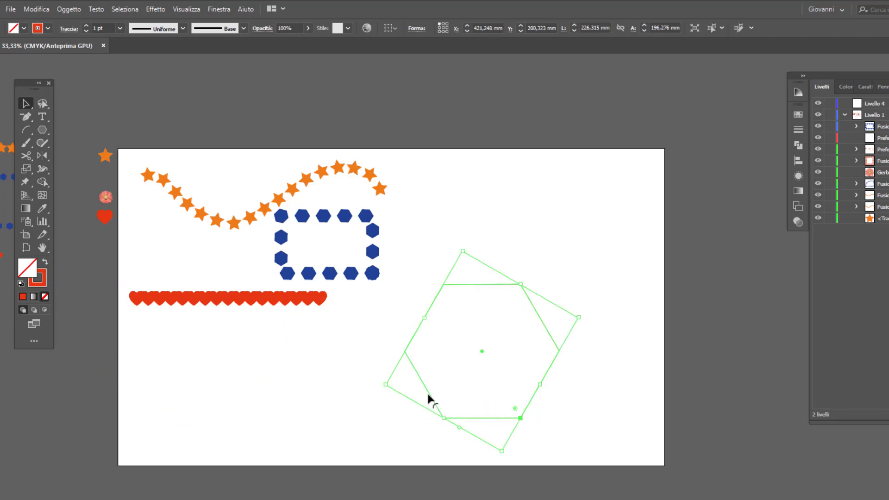
# Thicken the hexagon's red stroke to 4 pt
pyautogui.click(316, 394)
pyautogui.click(410, 354)
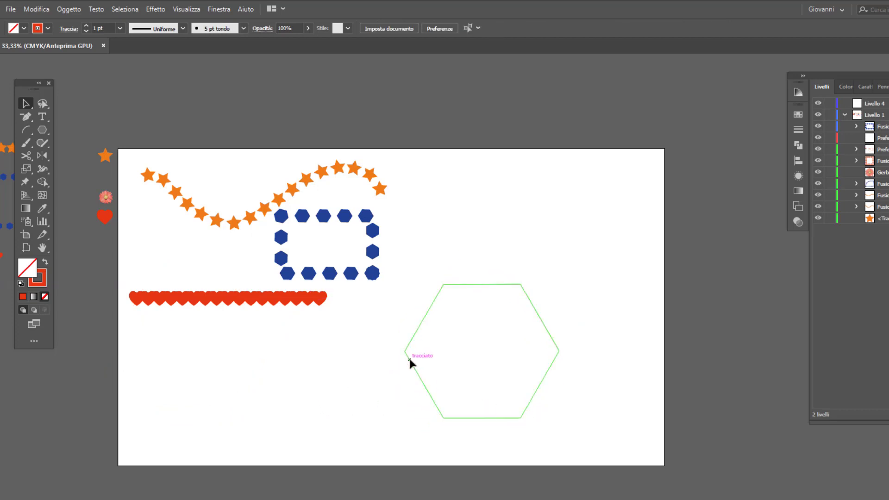
pyautogui.click(86, 26)
pyautogui.click(86, 25)
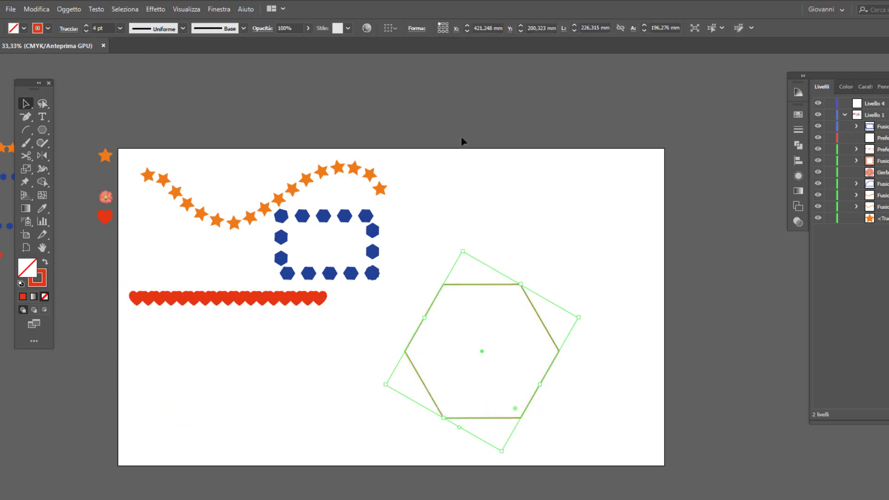
pyautogui.click(444, 372)
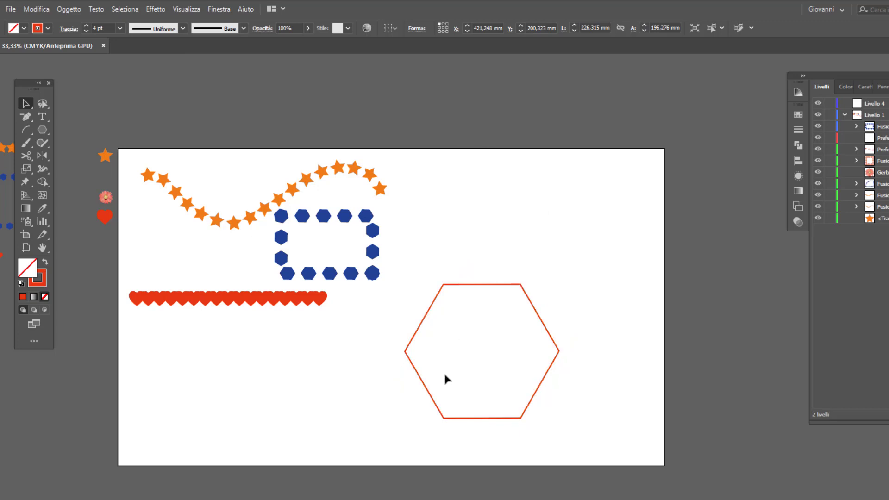
# Move the heart row lower and select it together with the hexagon
pyautogui.click(179, 302)
pyautogui.moveTo(234, 308); pyautogui.dragTo(250, 349)
pyautogui.moveTo(136, 319)
pyautogui.mouseDown()
pyautogui.moveTo(296, 365)
pyautogui.moveTo(584, 387)
pyautogui.mouseUp()
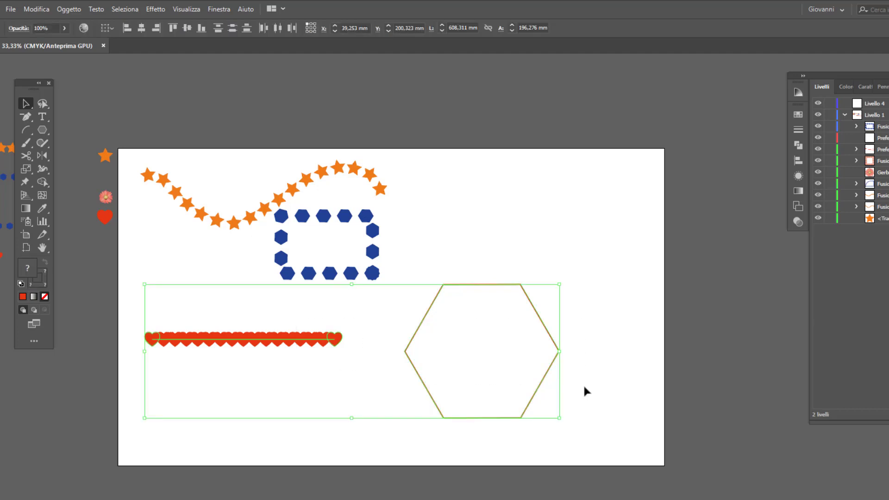
# Replace the heart blend's spine with the red hexagon via Object > Blend > Replace Spine
pyautogui.click(60, 11)
pyautogui.moveTo(83, 293)
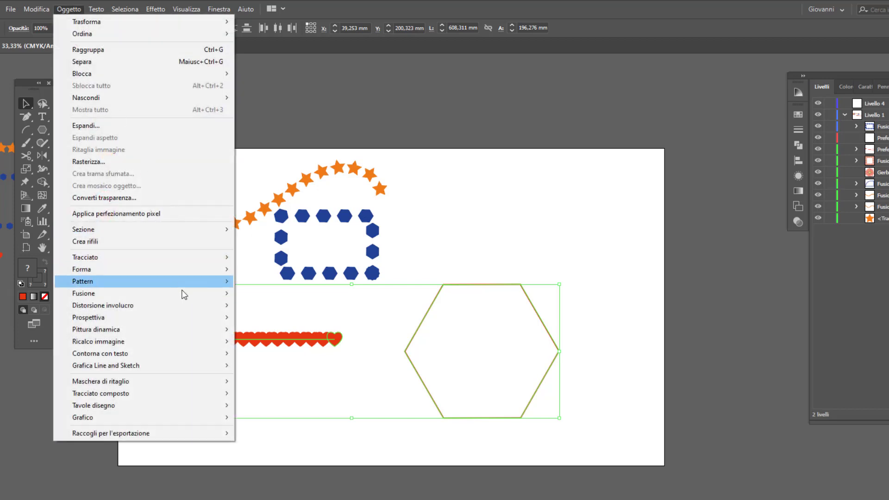
pyautogui.click(342, 353)
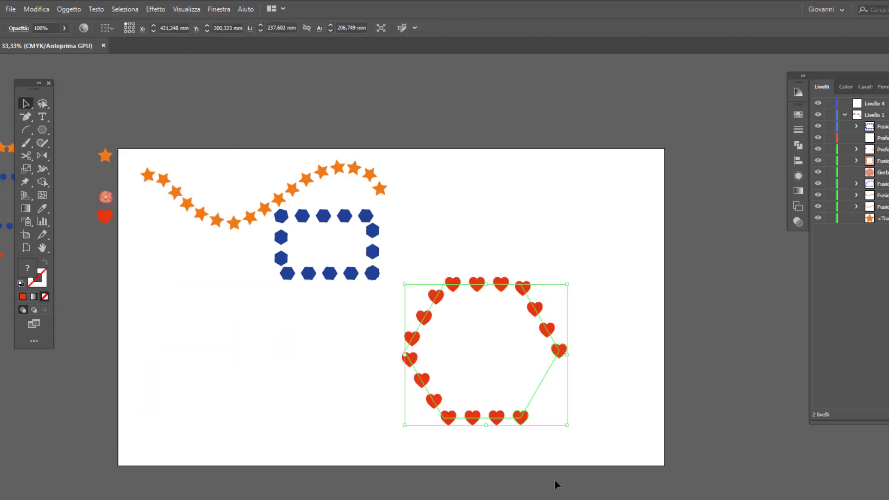
pyautogui.scroll(1, 560, 414)
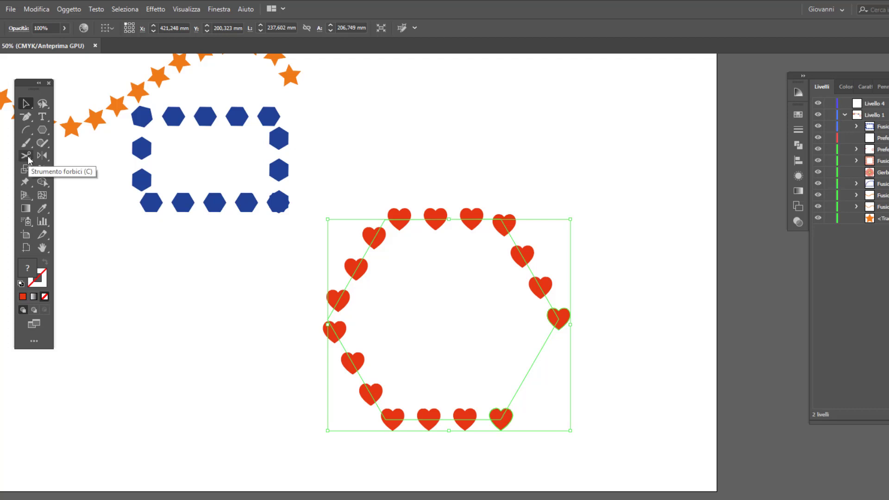
# Cut the hexagon path at its lower-right anchor with the Scissors tool
pyautogui.press('c')
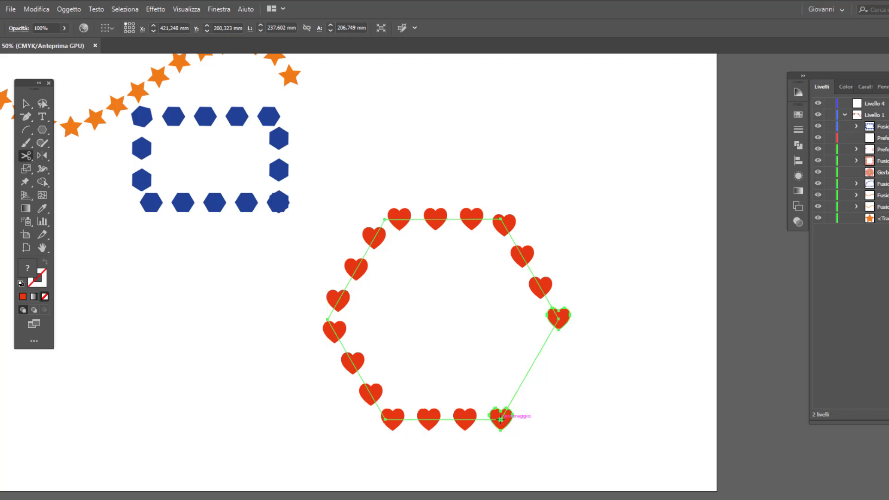
pyautogui.click(500, 420)
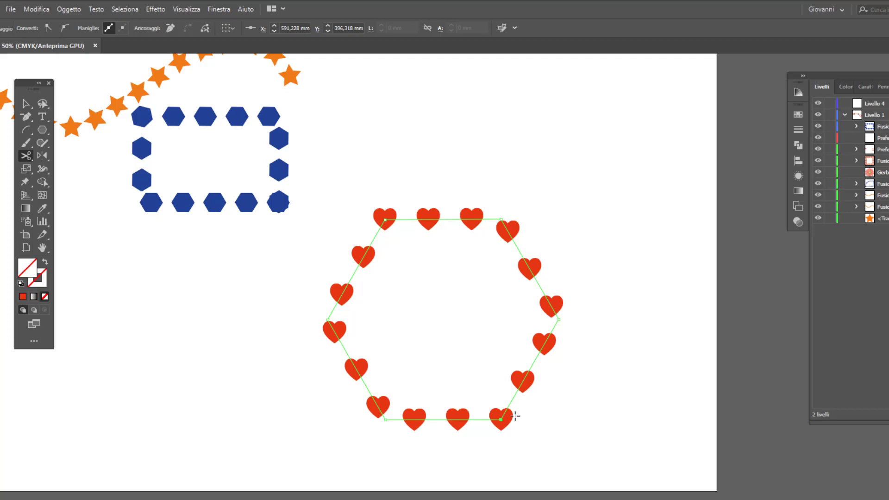
pyautogui.press('v')
# Resize the heart ring smaller and move it up and to the right
pyautogui.moveTo(515, 416); pyautogui.dragTo(569, 410)
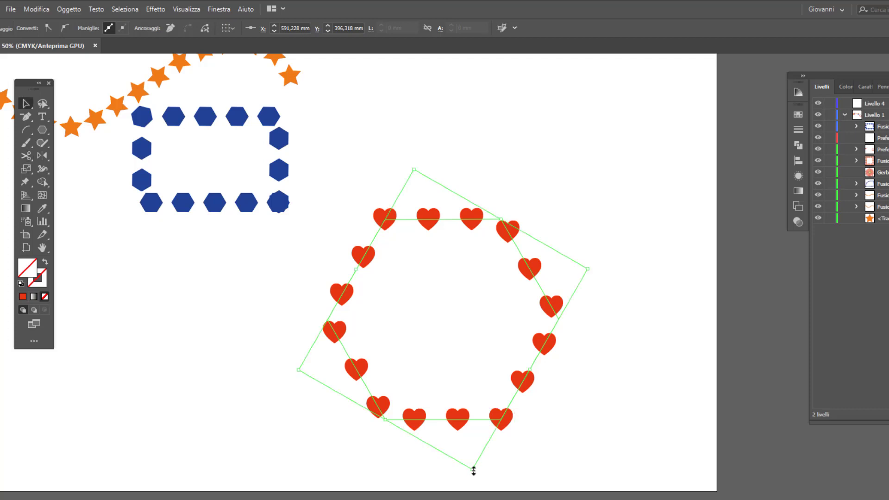
pyautogui.moveTo(473, 471); pyautogui.dragTo(457, 388)
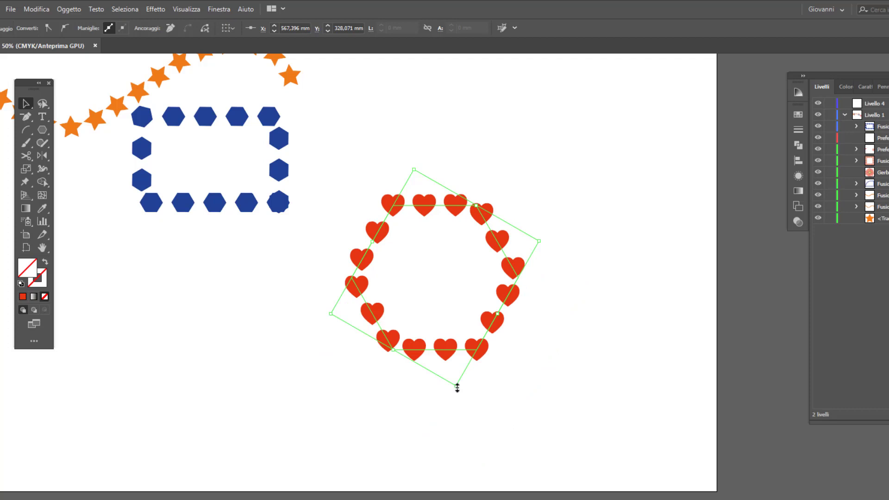
pyautogui.moveTo(457, 388)
pyautogui.mouseDown()
pyautogui.moveTo(478, 498)
pyautogui.moveTo(451, 344)
pyautogui.moveTo(463, 465)
pyautogui.mouseUp()
pyautogui.moveTo(513, 372); pyautogui.dragTo(570, 268)
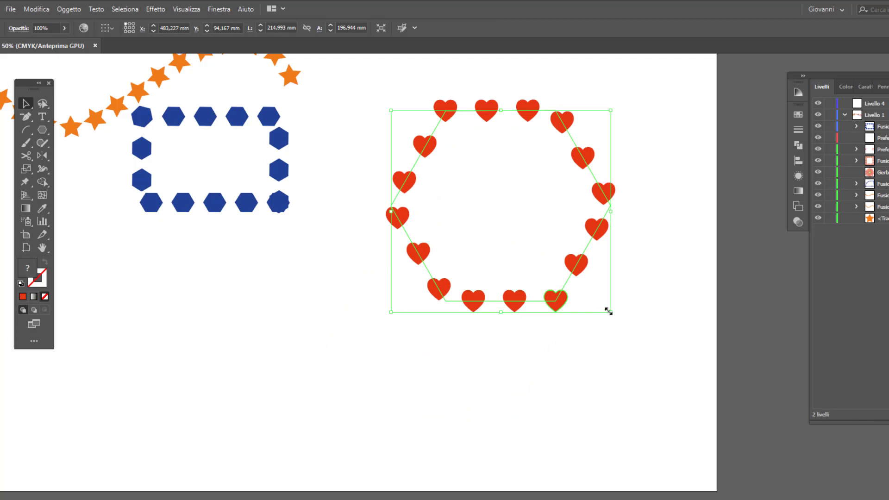
pyautogui.moveTo(609, 314); pyautogui.dragTo(519, 231)
# Move the hexagon frame and heart ring down-left and the star wave to the right
pyautogui.click(446, 410)
pyautogui.hotkey('ctrl', '-')
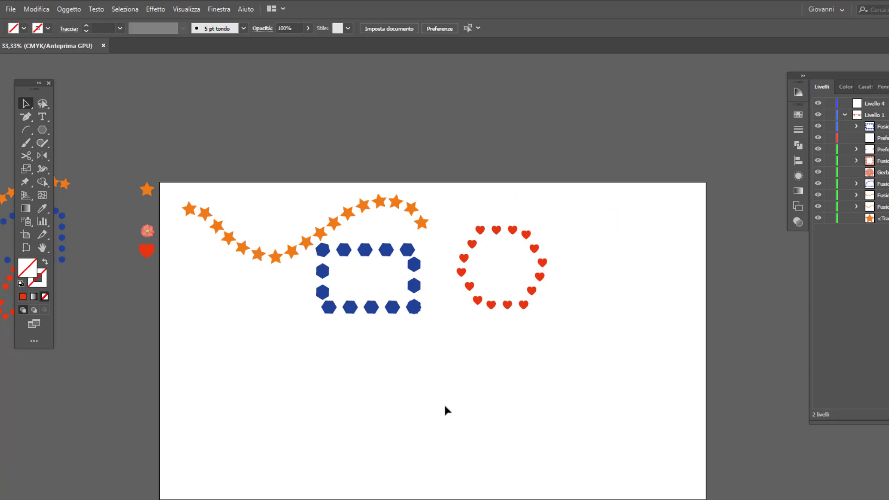
pyautogui.moveTo(392, 317); pyautogui.dragTo(365, 370)
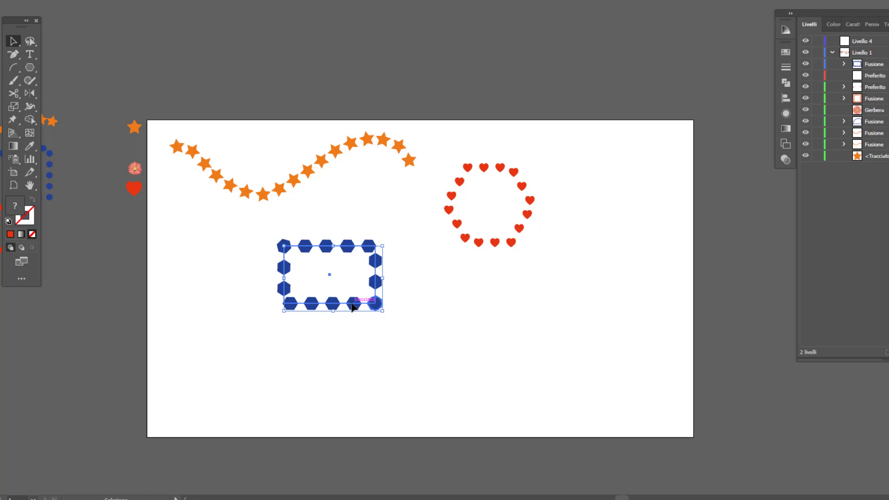
pyautogui.moveTo(449, 210); pyautogui.dragTo(432, 225)
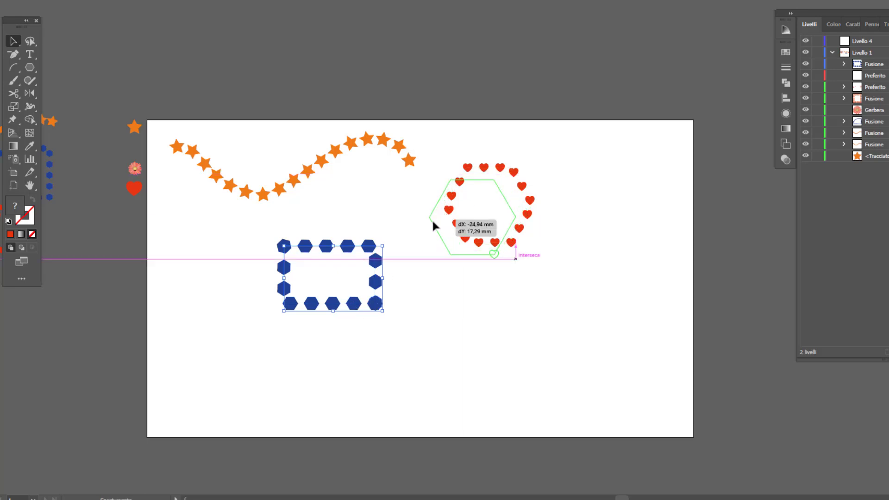
pyautogui.moveTo(335, 154); pyautogui.dragTo(411, 149)
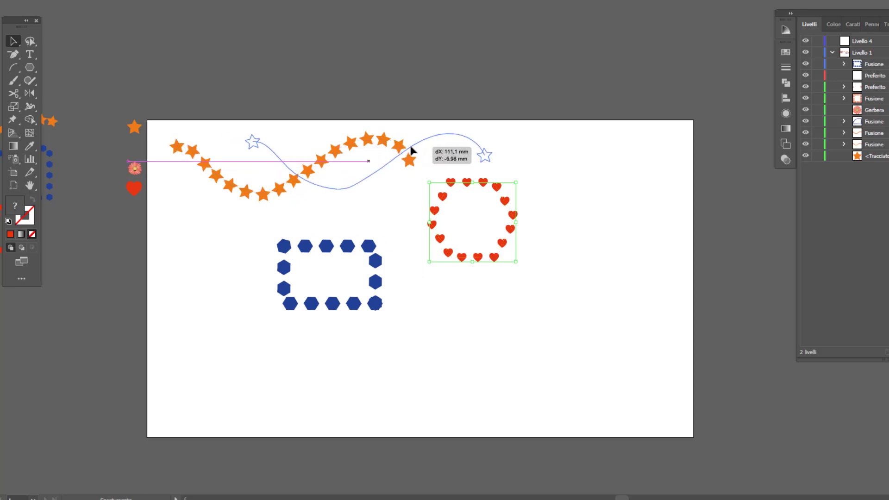